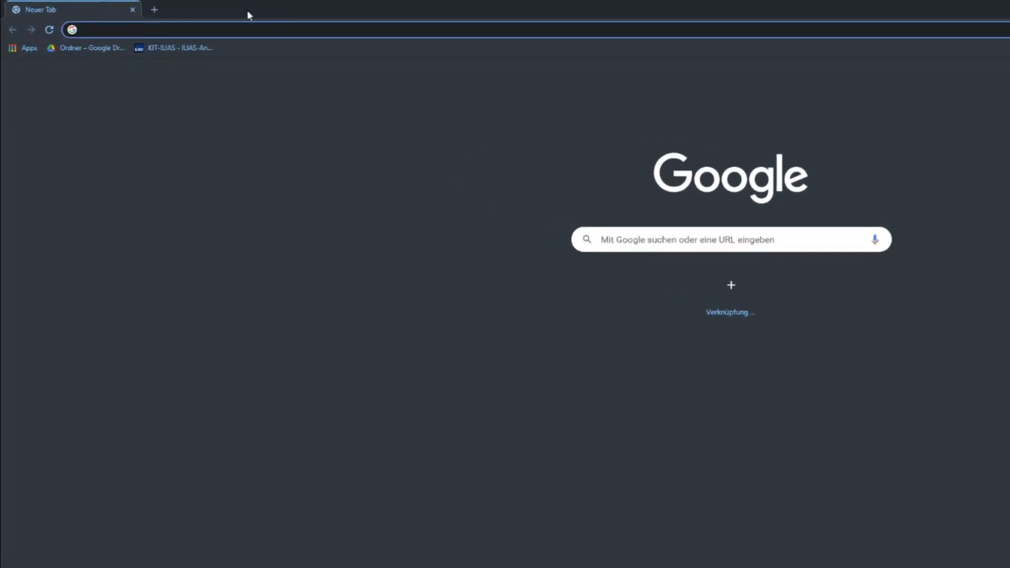
# Go to r-project.org and open the list of CRAN mirrors.
pyautogui.click(251, 28)
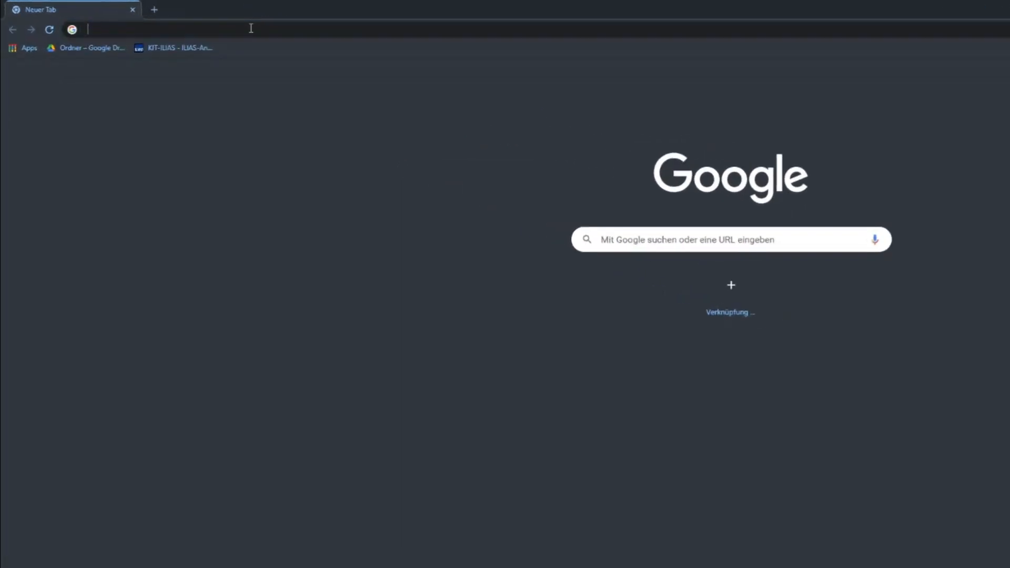
pyautogui.write('r-project.org')
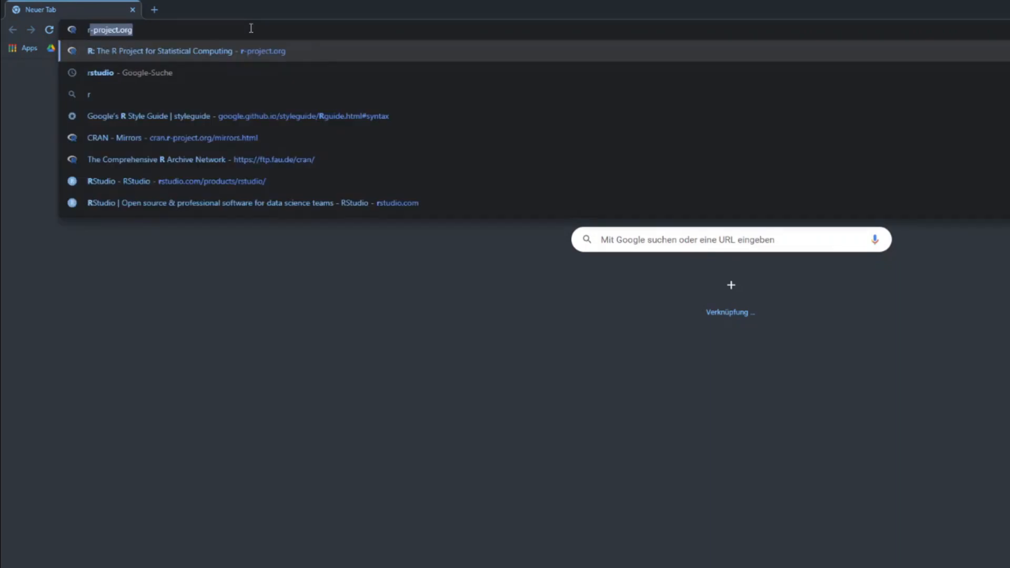
pyautogui.press('Return')
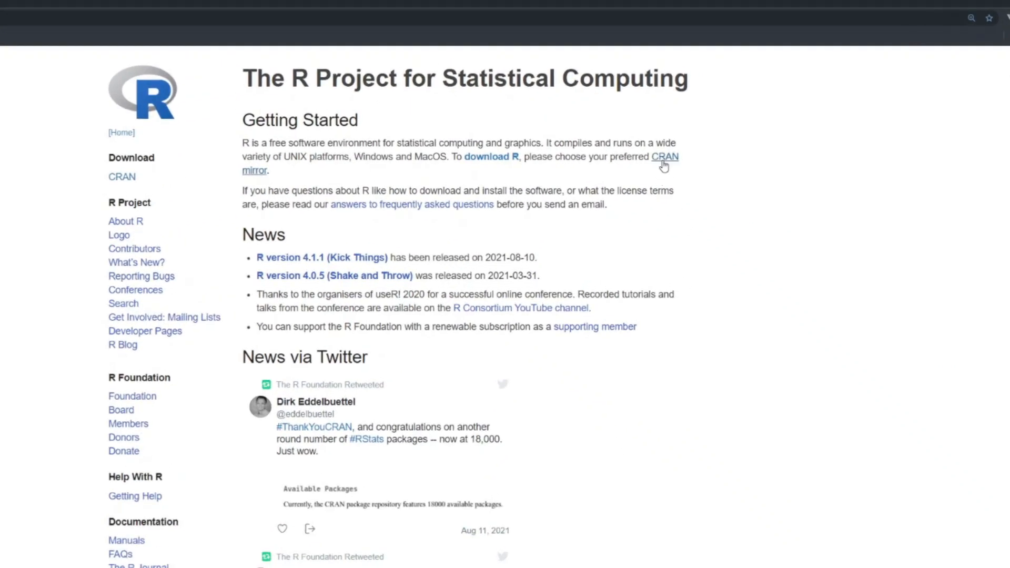
pyautogui.click(663, 159)
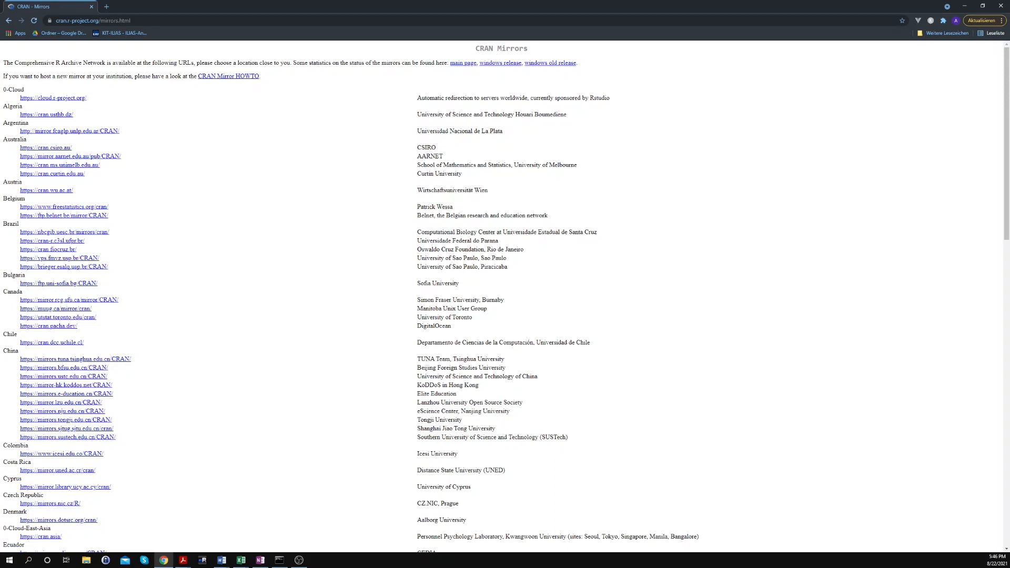
pyautogui.hotkey('alt', 'Tab')
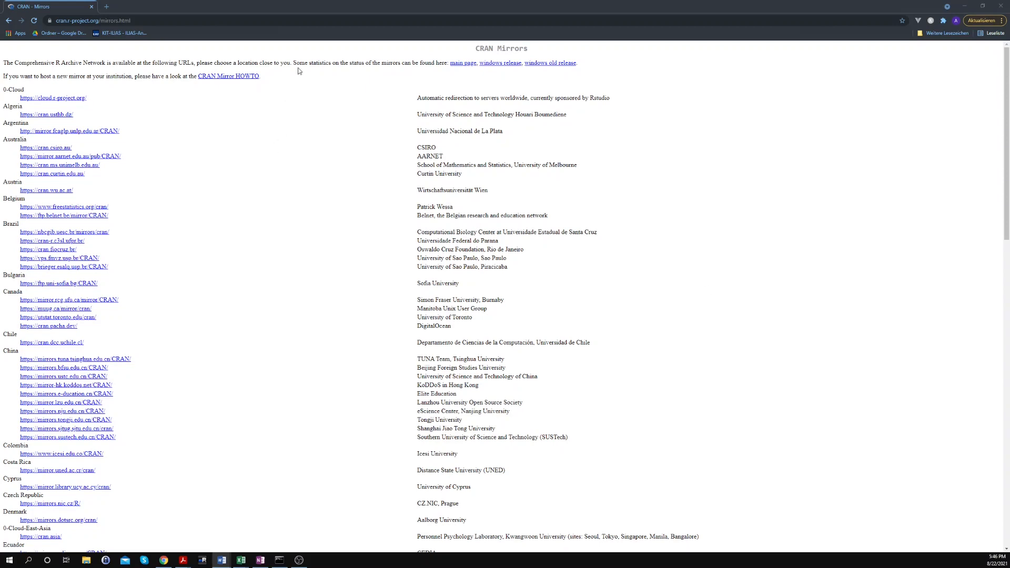
pyautogui.moveTo(233, 63); pyautogui.dragTo(379, 64)
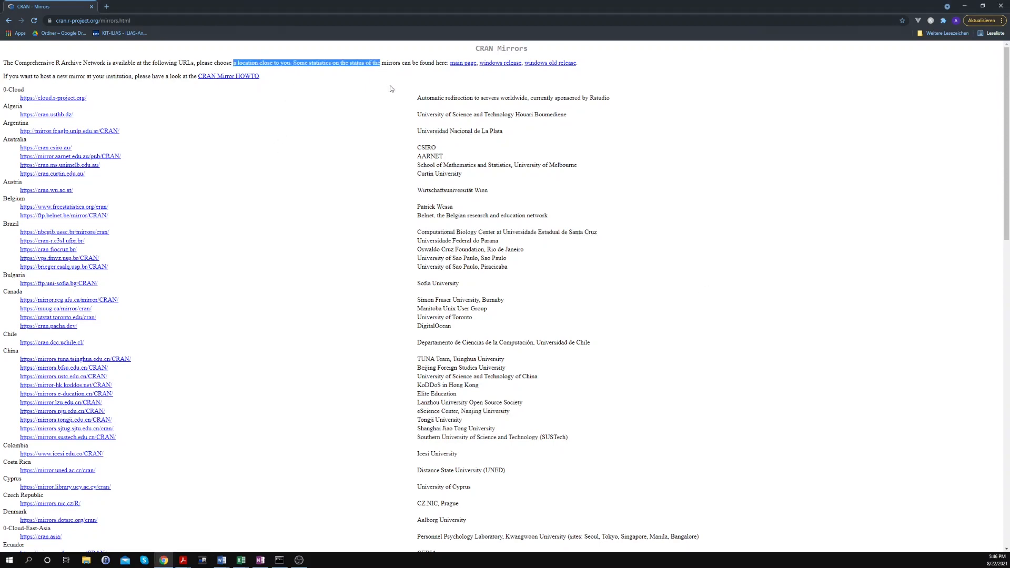
pyautogui.click(391, 88)
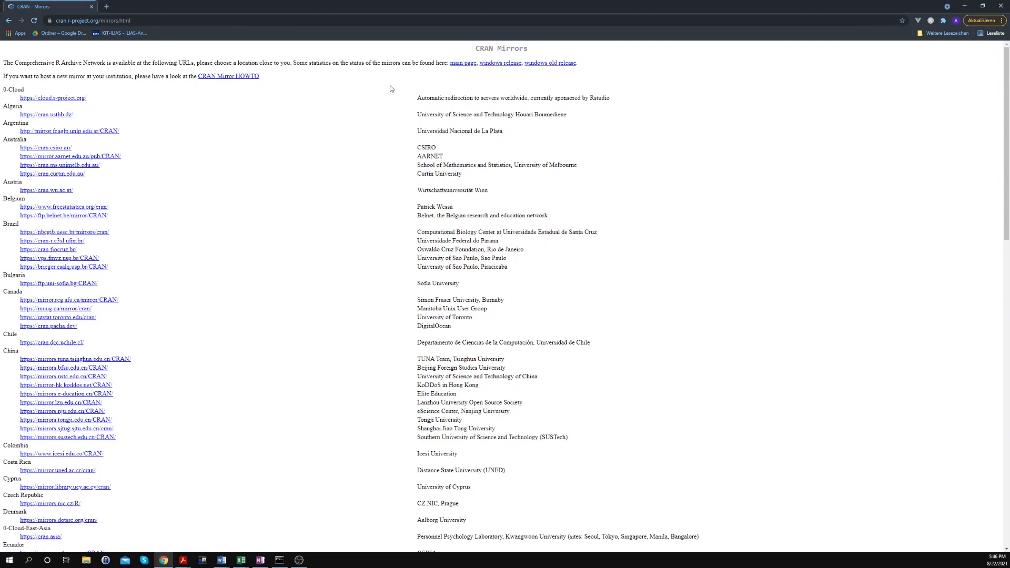
pyautogui.hotkey('ctrl', 'f')
pyautogui.write('g')
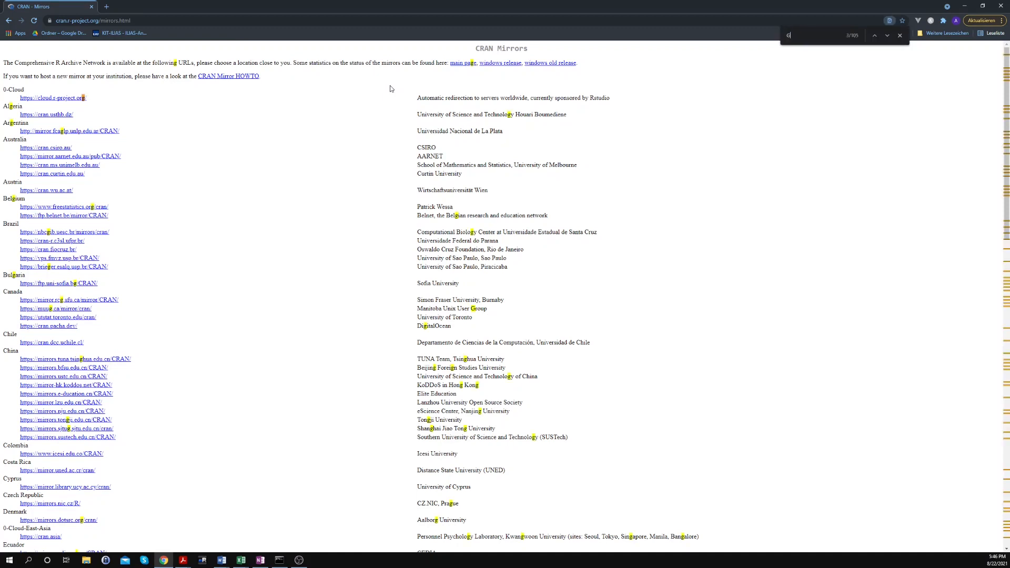
pyautogui.write('ermany')
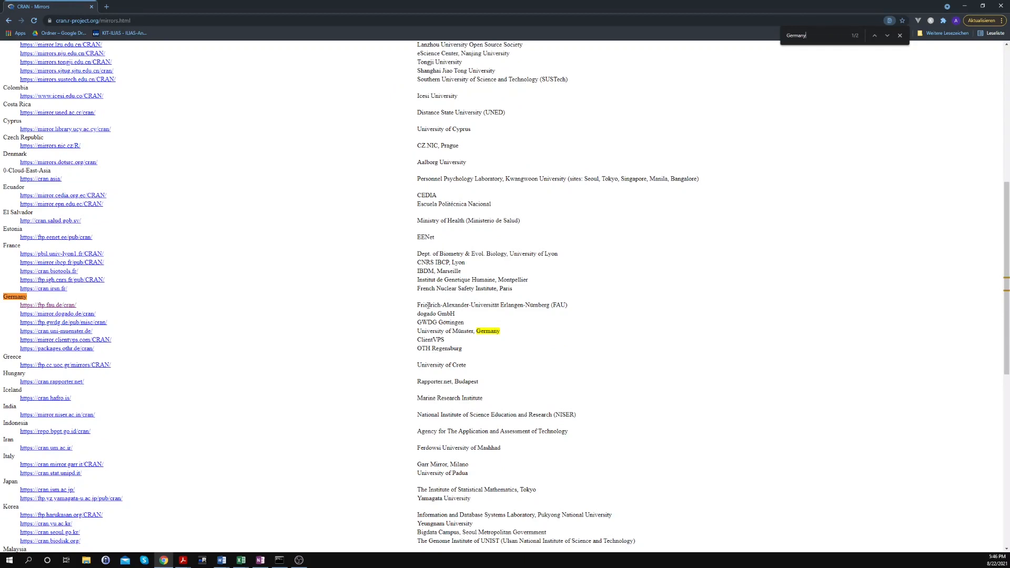
pyautogui.moveTo(424, 305); pyautogui.dragTo(570, 304)
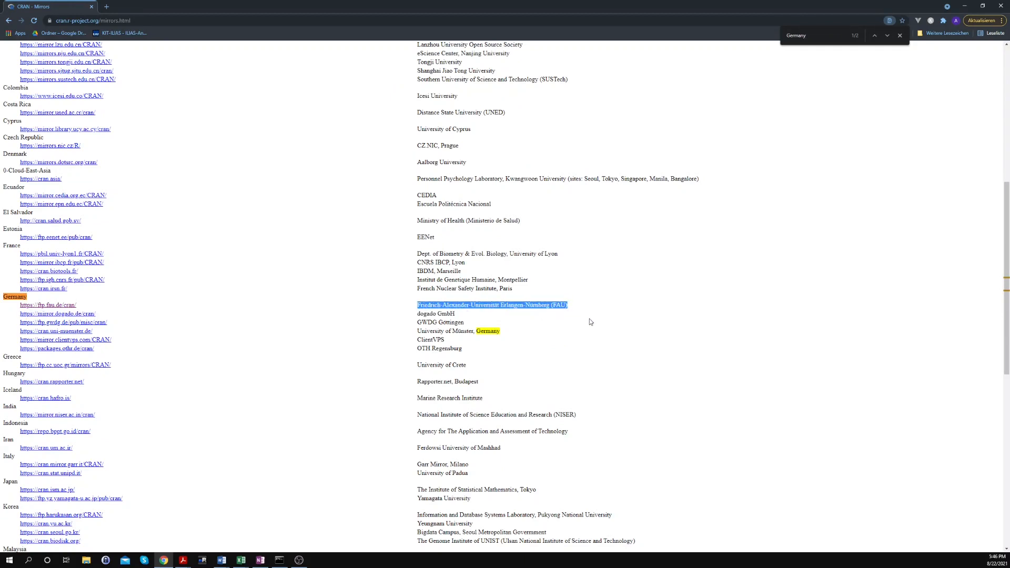
pyautogui.click(476, 330)
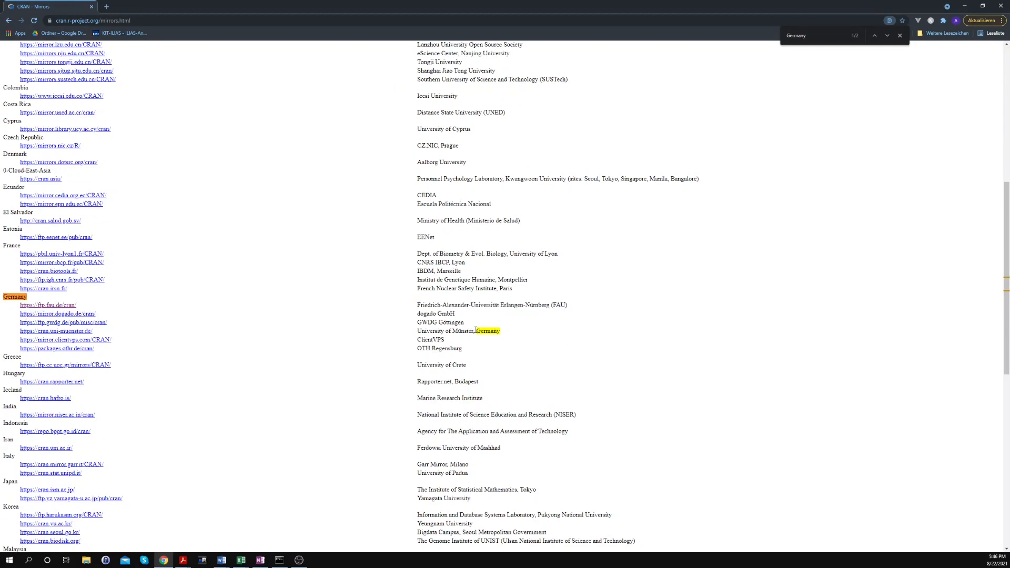
pyautogui.click(53, 306)
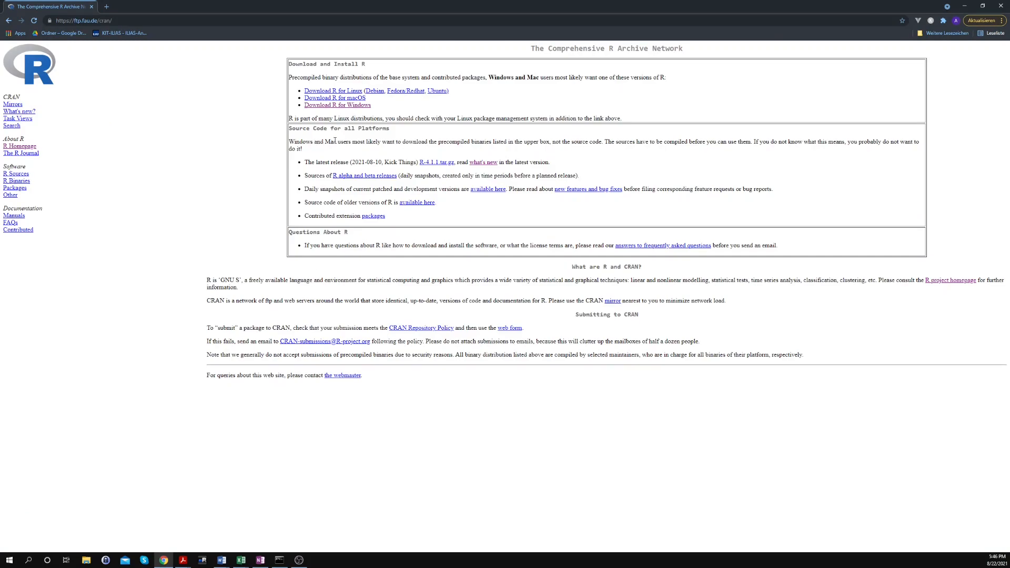
# Examine the what's-new notes of the latest R release in a separate tab, including bug fixes and new features, and close them.
pyautogui.moveTo(305, 162); pyautogui.dragTo(444, 164)
pyautogui.click(455, 177)
pyautogui.rightClick(485, 162)
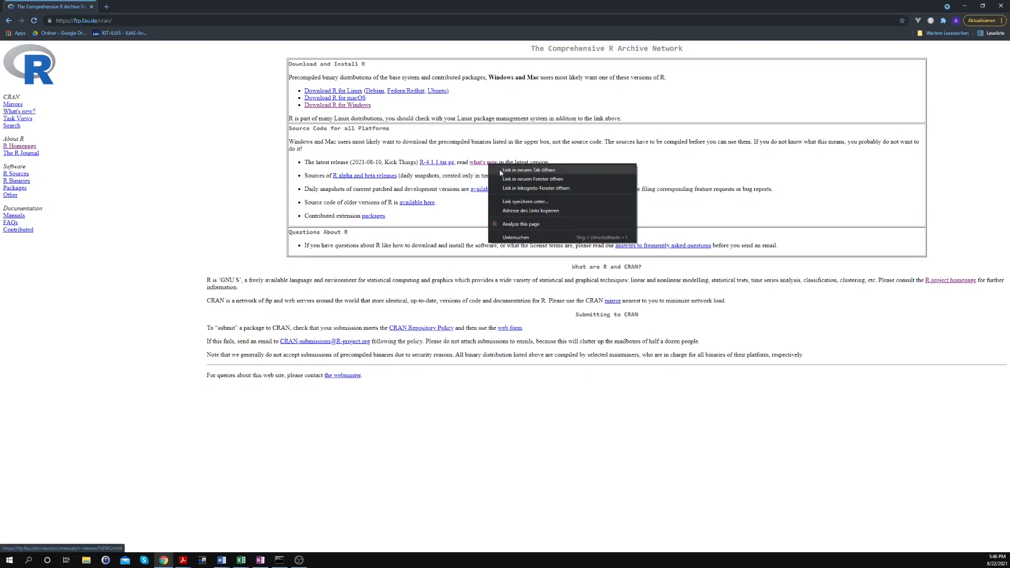
pyautogui.click(500, 169)
pyautogui.hotkey('ctrl', 'Tab')
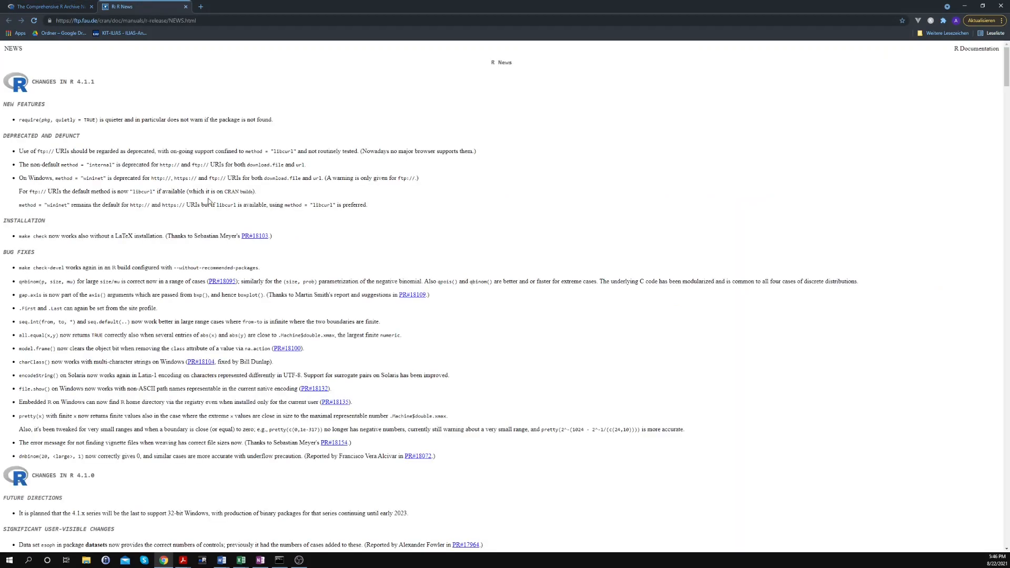
pyautogui.scroll(-4, 188, 250)
pyautogui.moveTo(42, 55); pyautogui.dragTo(1, 58)
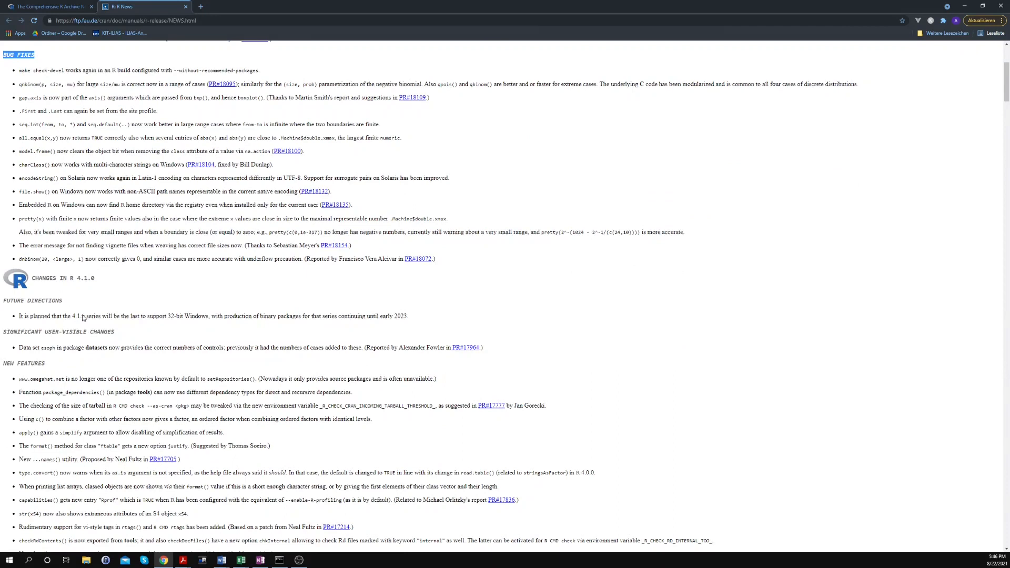
pyautogui.moveTo(49, 368); pyautogui.dragTo(3, 365)
pyautogui.click(68, 368)
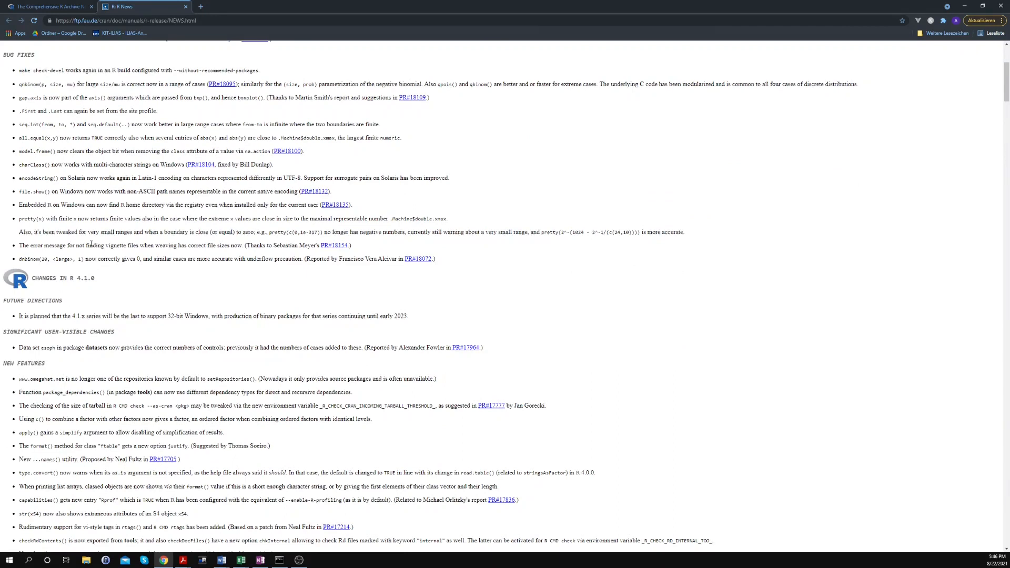
pyautogui.click(185, 7)
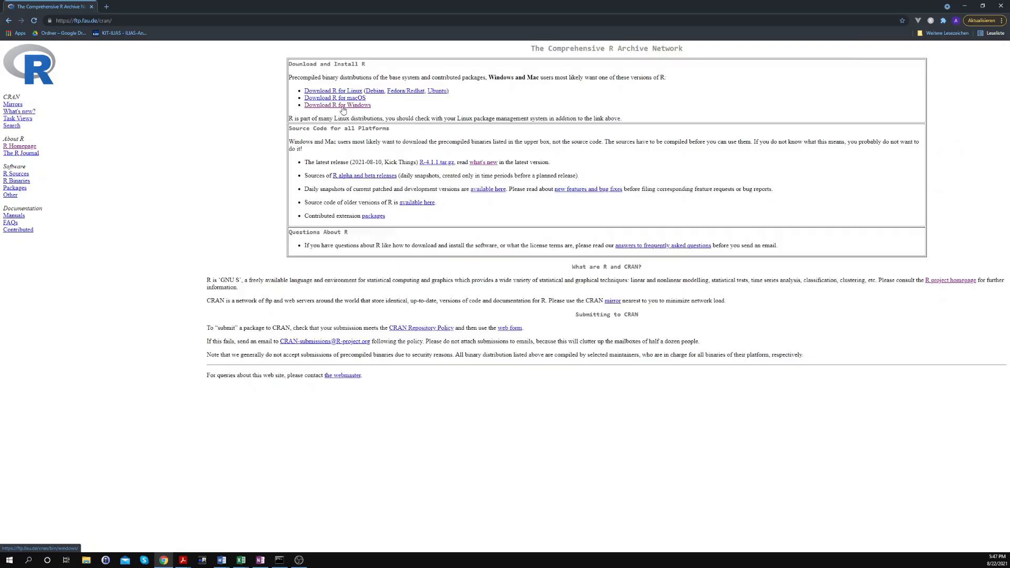
# Open the R for Windows section and go to the page for installing R for the first time.
pyautogui.click(342, 107)
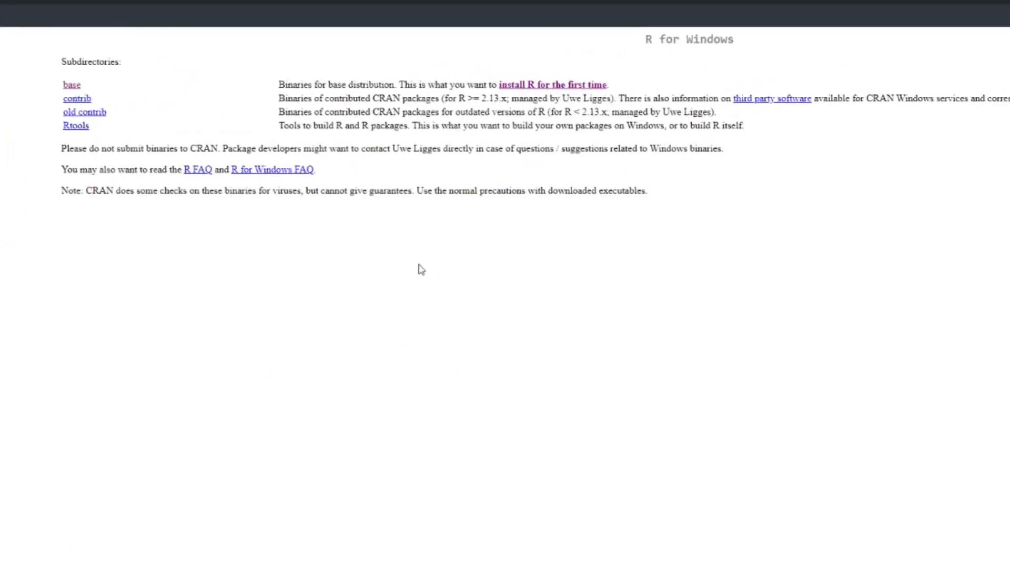
pyautogui.click(577, 86)
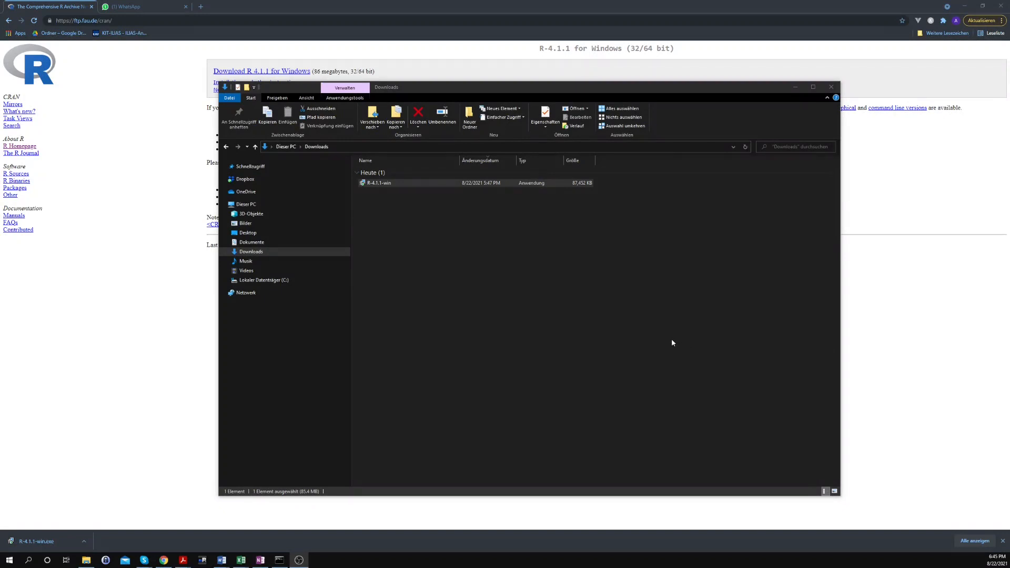
# Run the R-4.1.1-win installer from the Downloads folder and choose English as the setup language.
pyautogui.click(429, 148)
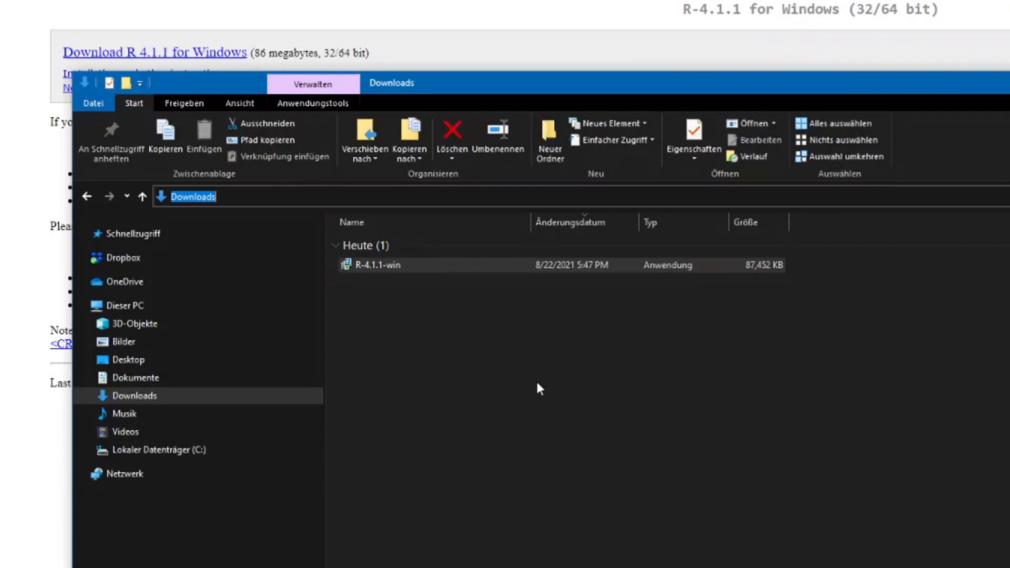
pyautogui.click(530, 383)
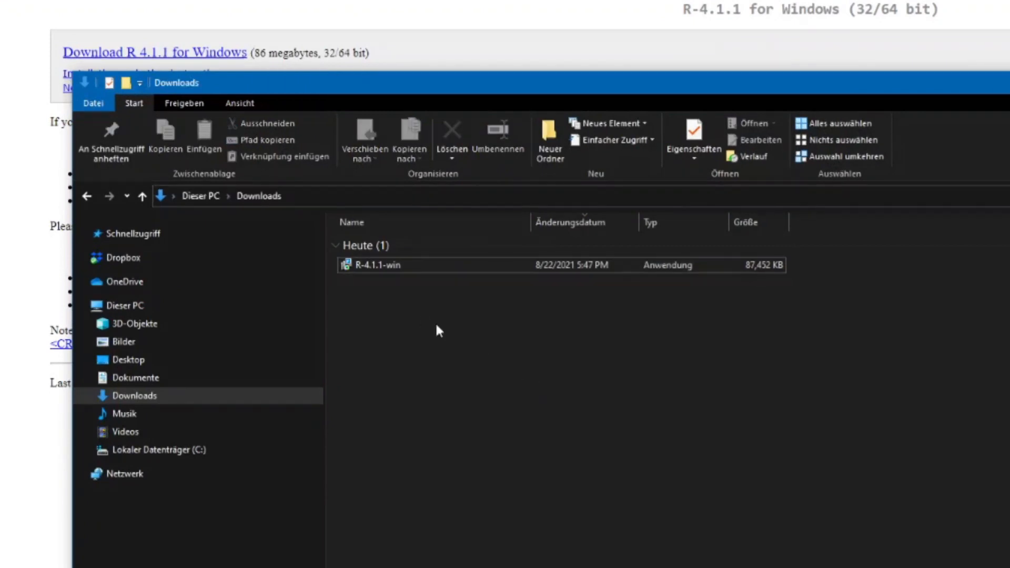
pyautogui.doubleClick(369, 261)
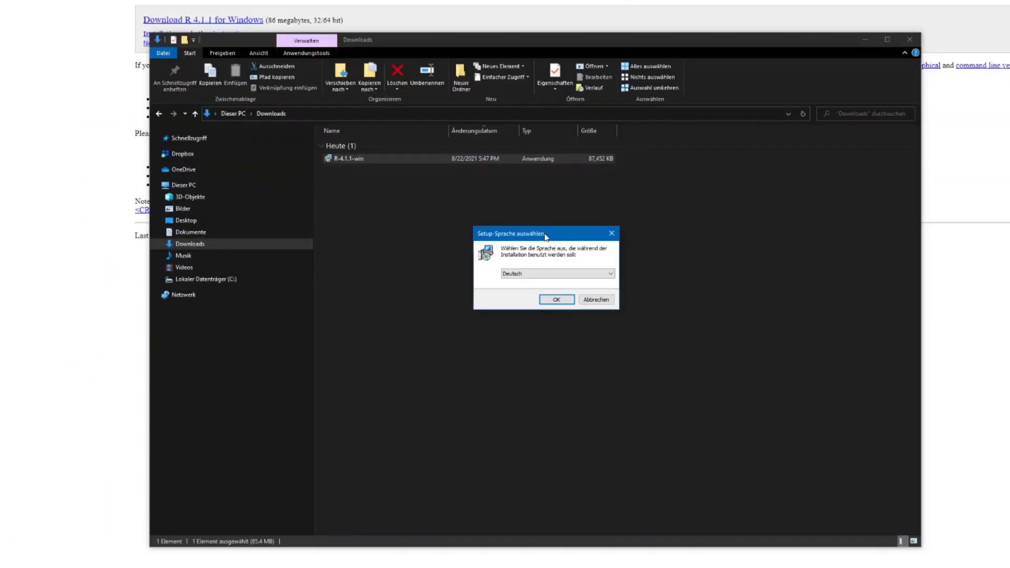
pyautogui.click(613, 274)
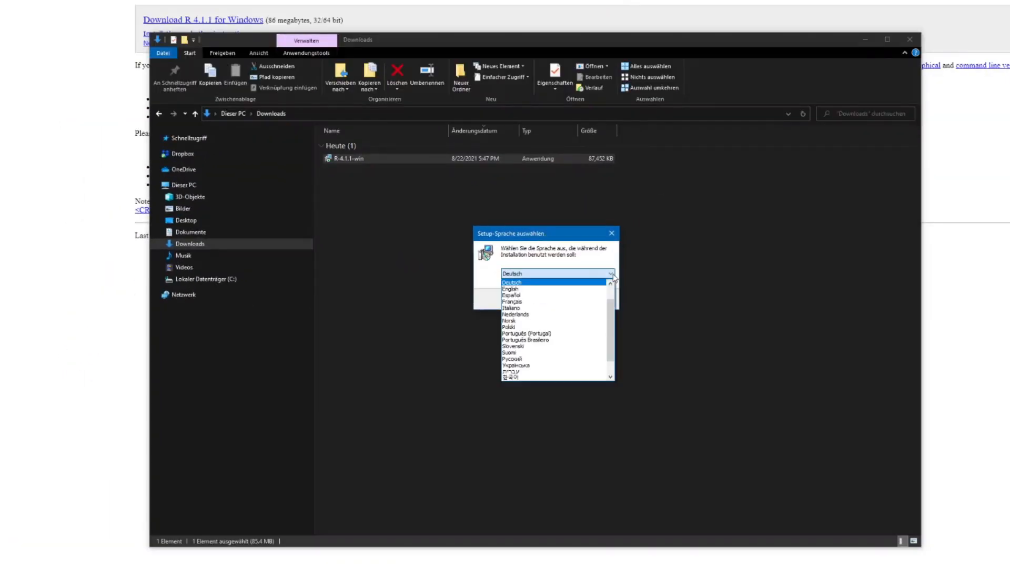
pyautogui.click(598, 291)
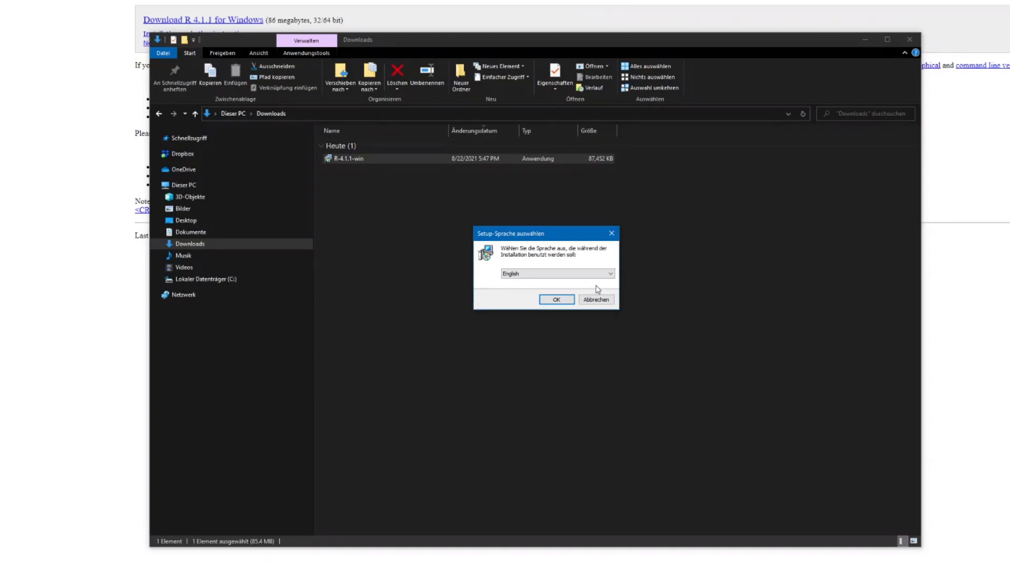
pyautogui.click(566, 300)
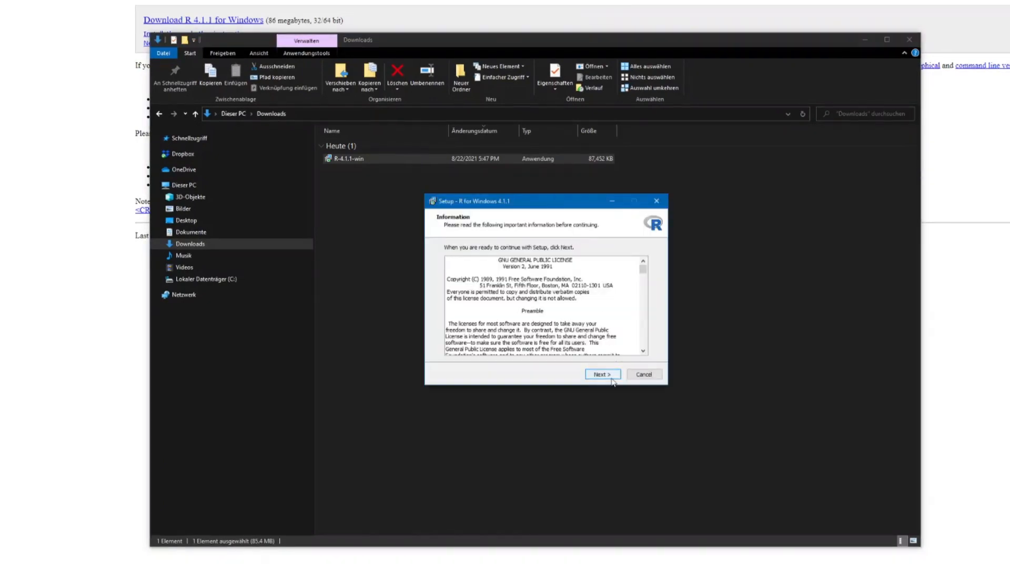
# Continue past the license information and keep C:\Program Files\R\R-4.1.1 as the installation folder.
pyautogui.click(611, 377)
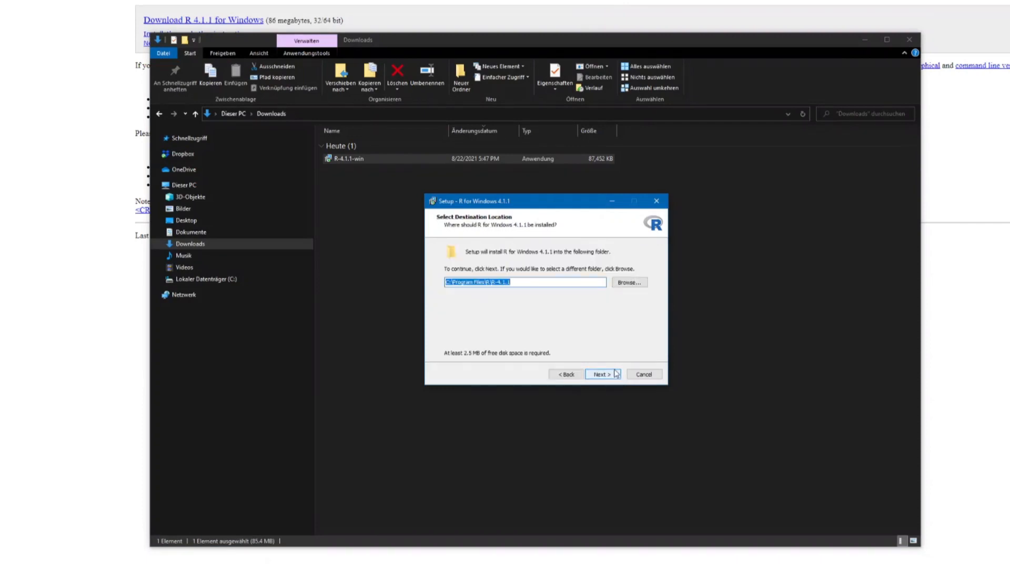
pyautogui.click(599, 283)
pyautogui.click(626, 287)
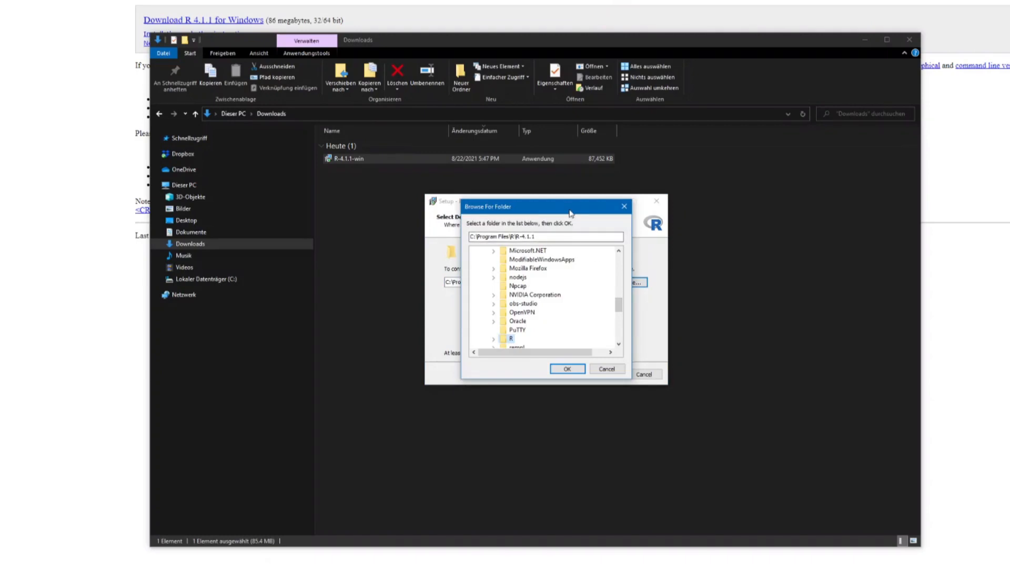
pyautogui.click(624, 207)
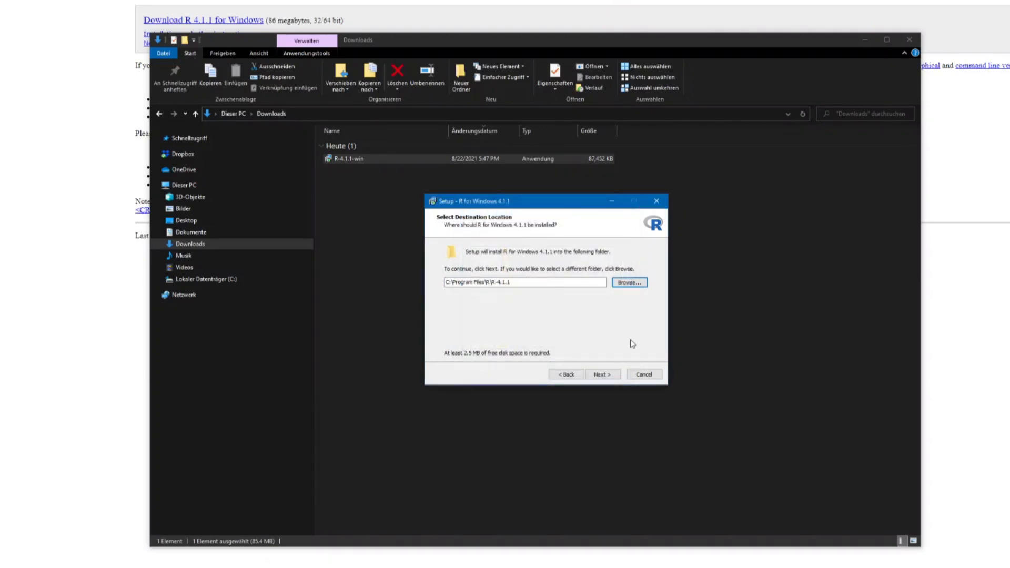
pyautogui.click(606, 377)
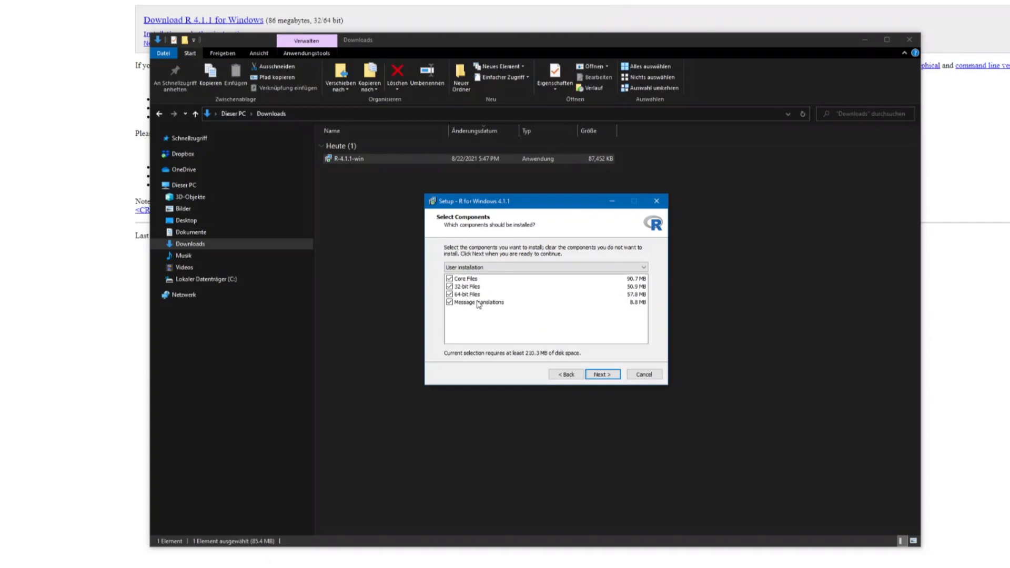
# Accept the user installation with all components, the default startup options and the proposed Start Menu folder.
pyautogui.click(617, 376)
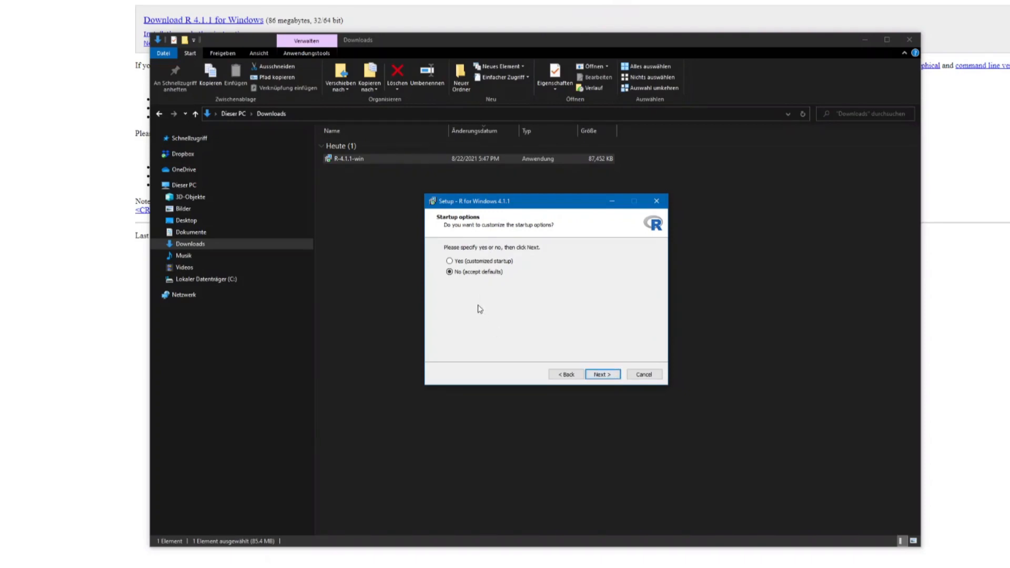
pyautogui.click(618, 374)
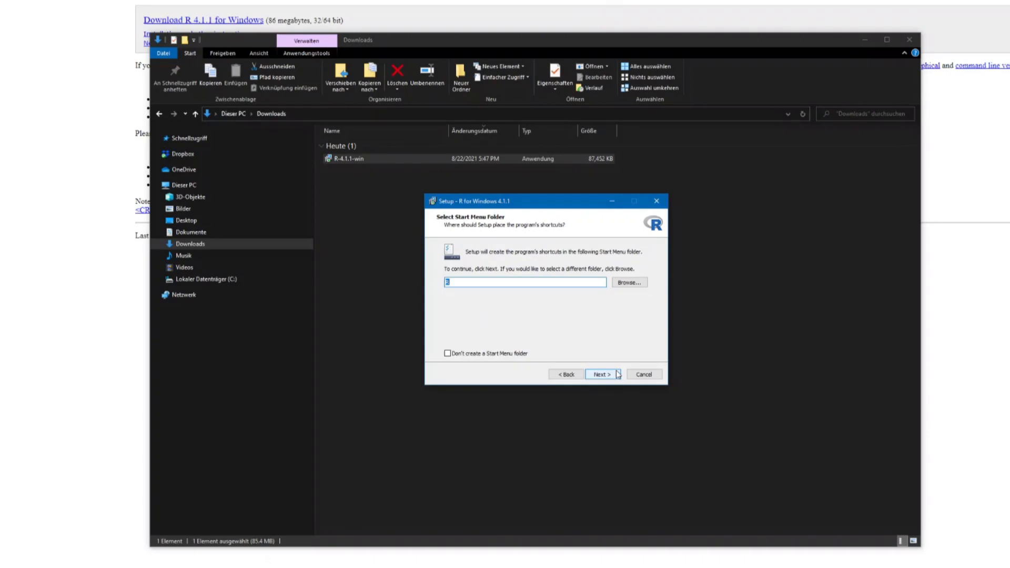
pyautogui.click(616, 379)
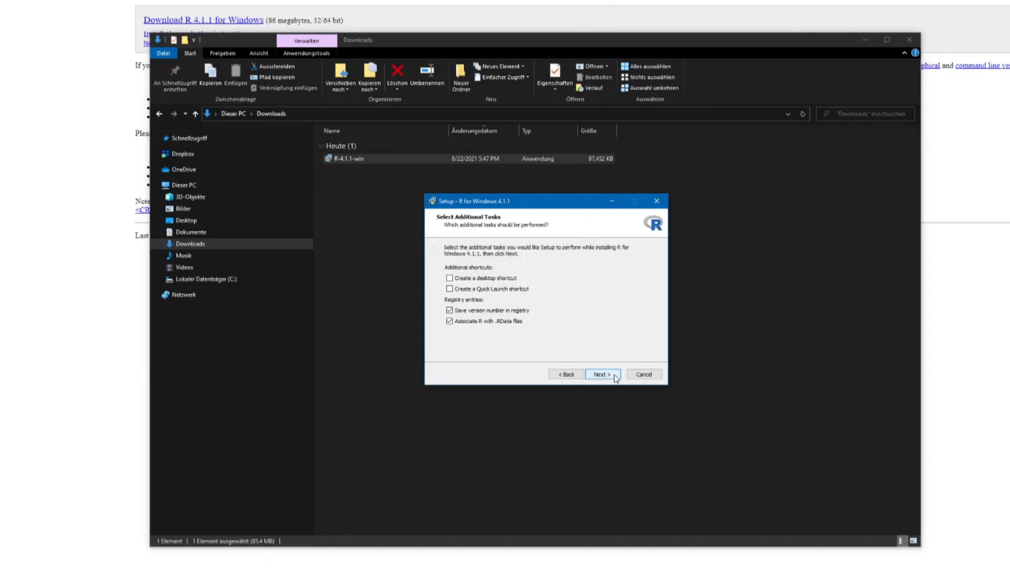
# Include a desktop shortcut among the additional tasks, install R for Windows 4.1.1 and finish the setup.
pyautogui.click(470, 279)
pyautogui.click(613, 376)
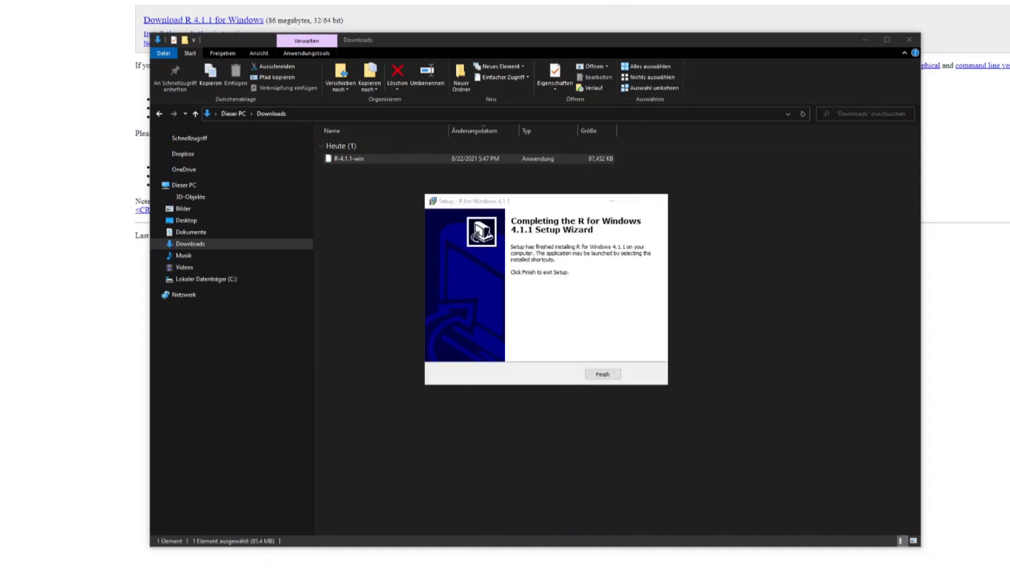
pyautogui.click(609, 377)
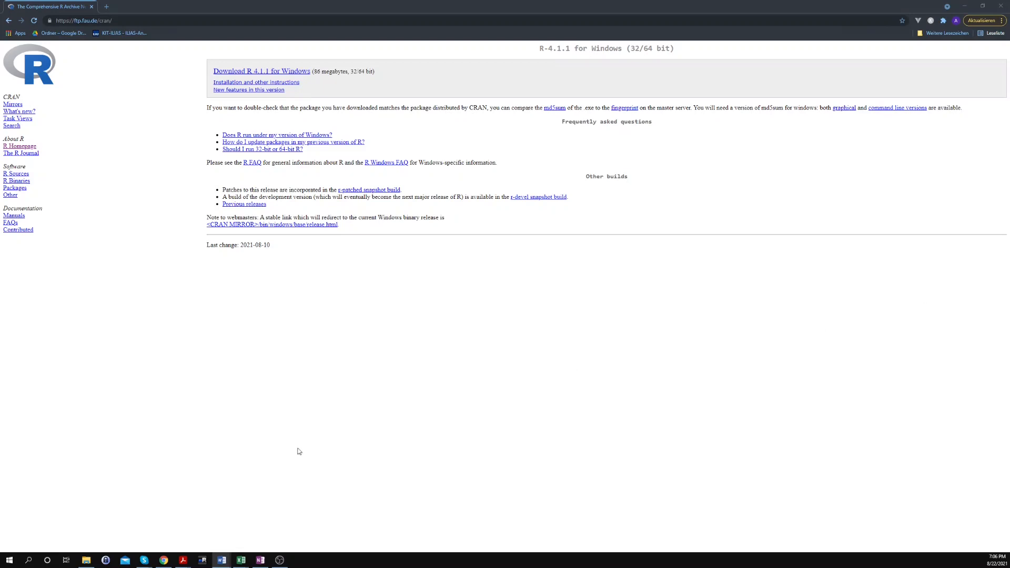
# Launch the Windows Command Prompt (cmd).
pyautogui.click(9, 564)
pyautogui.write('cmd')
pyautogui.press('Return')
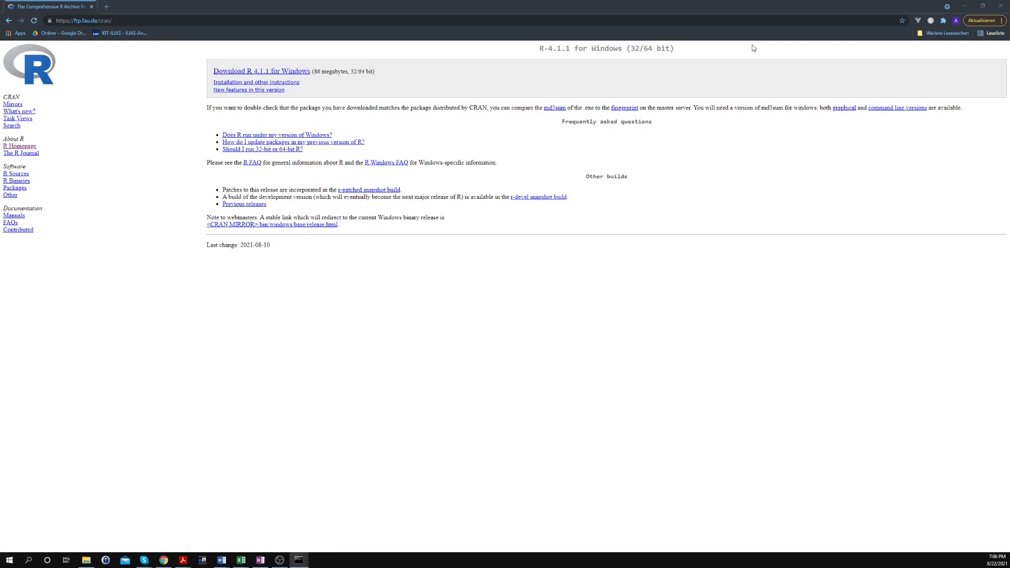
# Change to the bin folder inside C:\Program Files\R\R-4.1.1, start R from there and check its version line.
pyautogui.write('cd C:\\Program Files\\R\\R-4.1.1')
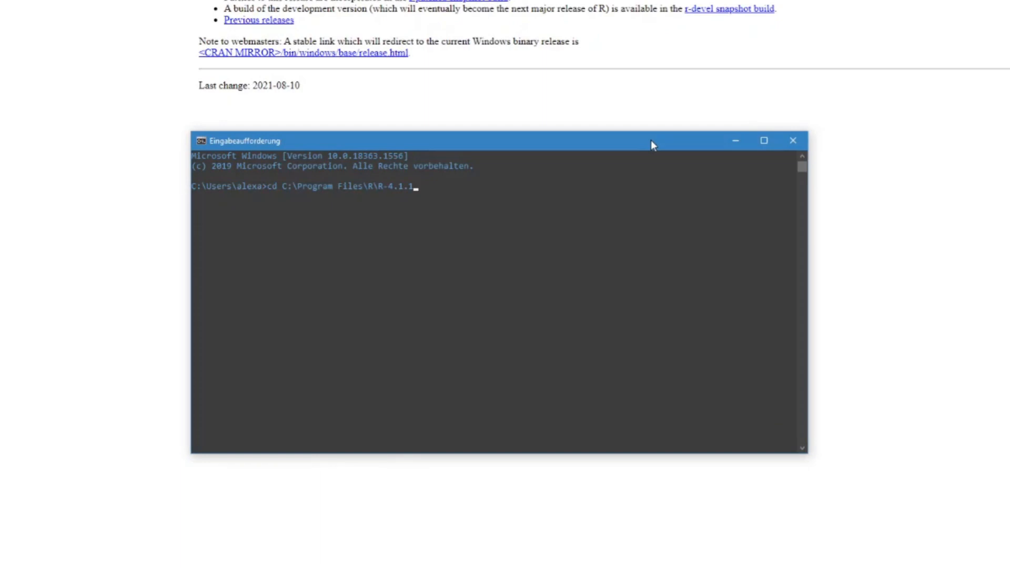
pyautogui.press('Return')
pyautogui.write('cd bin')
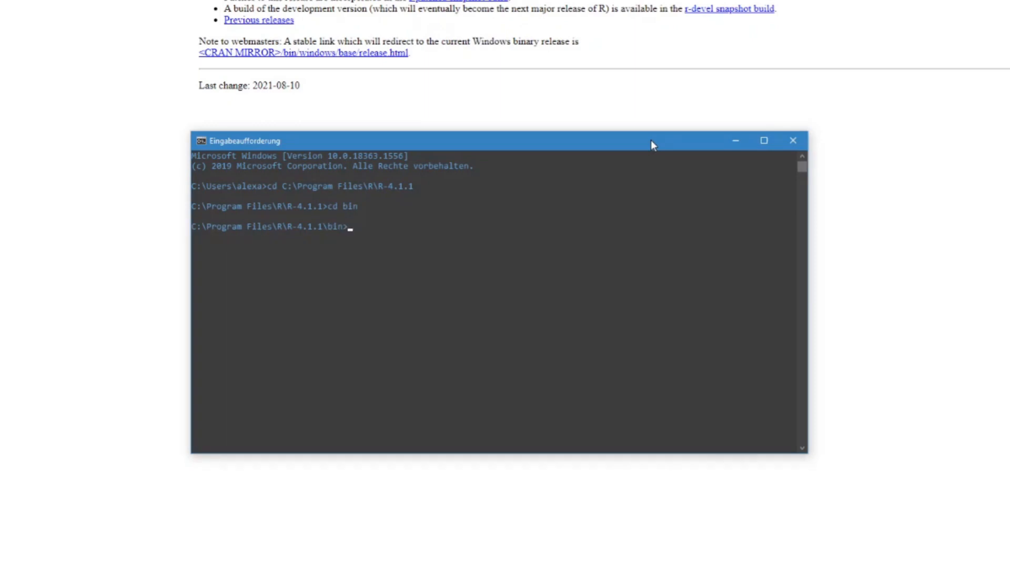
pyautogui.write('R')
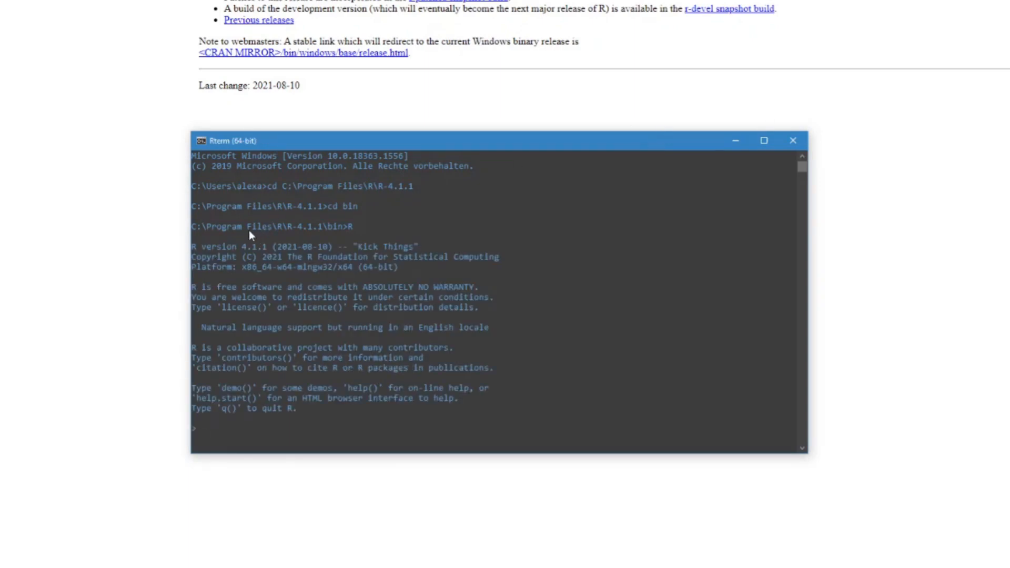
pyautogui.moveTo(203, 246); pyautogui.dragTo(277, 248)
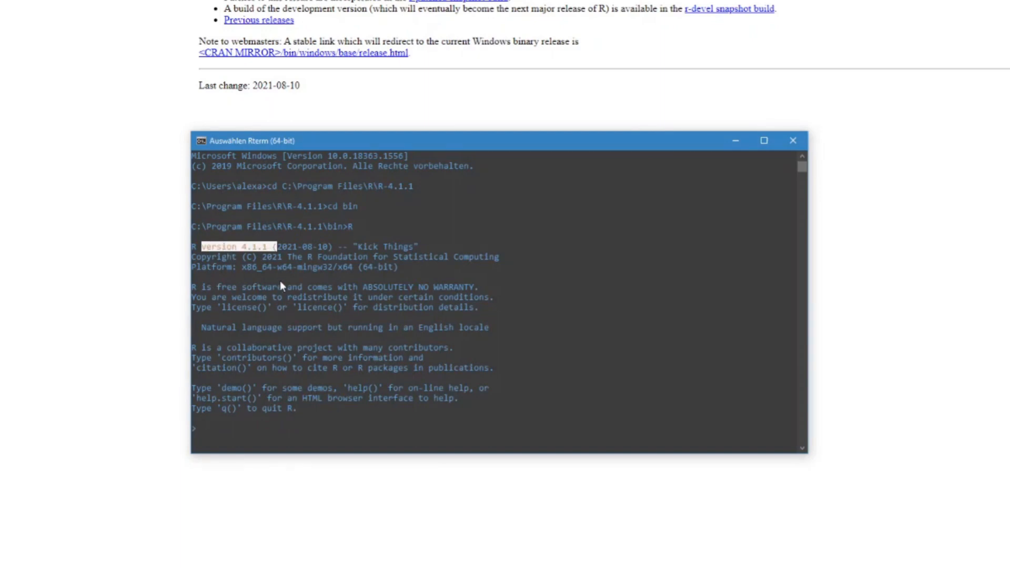
pyautogui.click(259, 428)
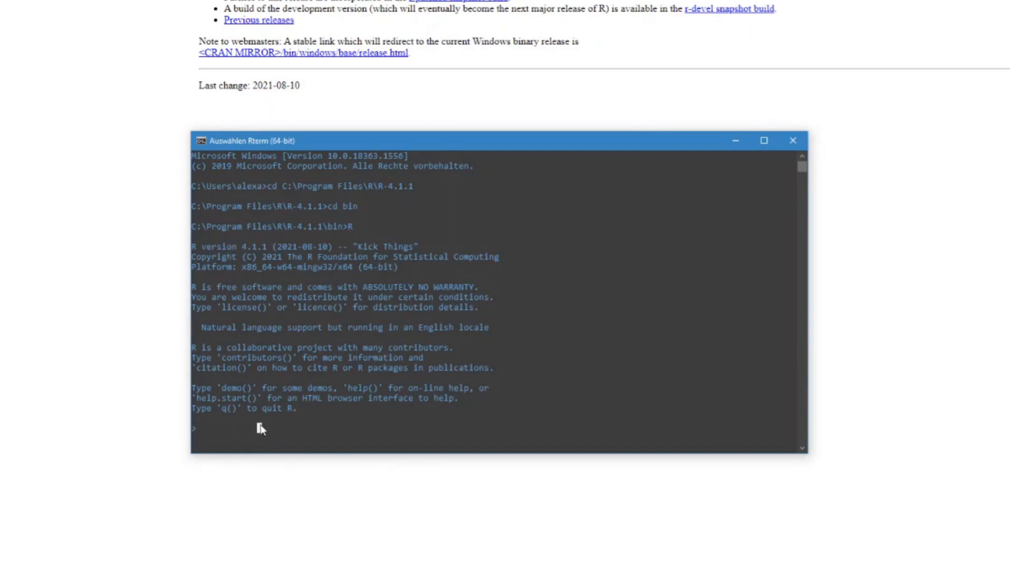
# Assign 4+5 to the variable y in the R session and print y.
pyautogui.click(203, 427)
pyautogui.write('<')
pyautogui.press('BackSpace')
pyautogui.write('y<- 4+5 > y')
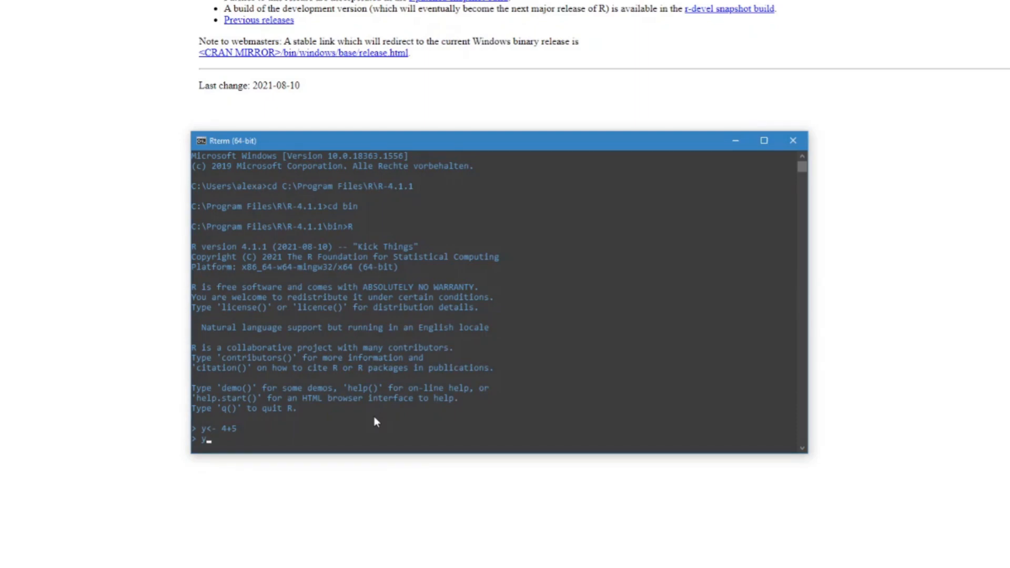
pyautogui.press('Return')
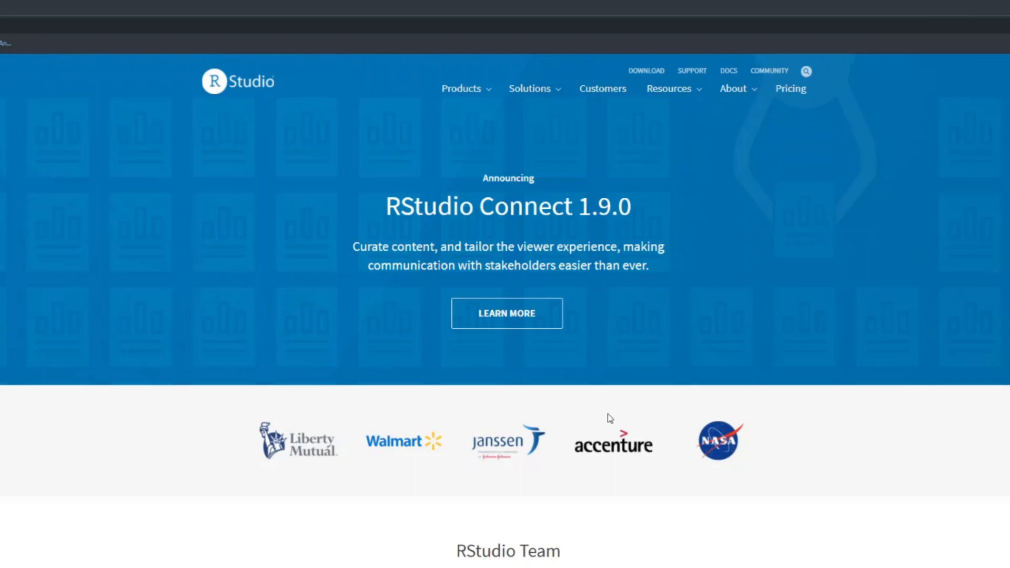
# On the RStudio website, open the open-source RStudio product page and proceed to the download of RStudio Desktop's Open Source Edition.
pyautogui.click(461, 88)
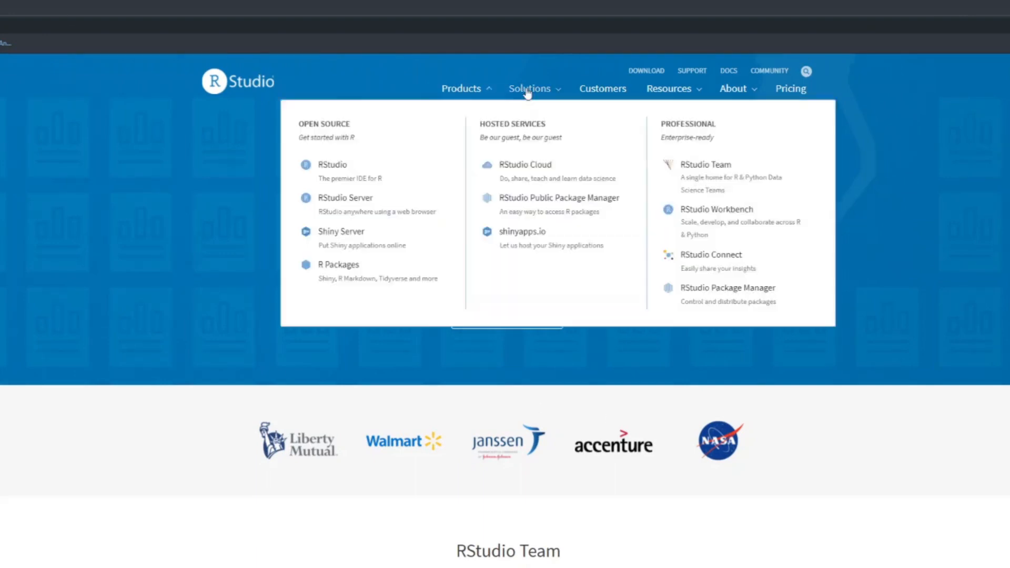
pyautogui.click(374, 176)
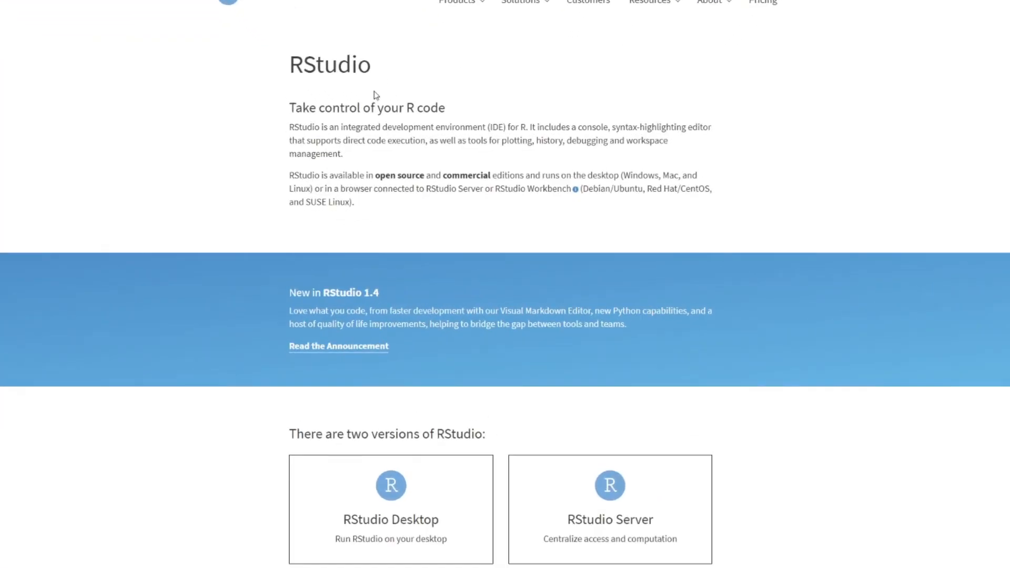
pyautogui.scroll(-15, 376, 96)
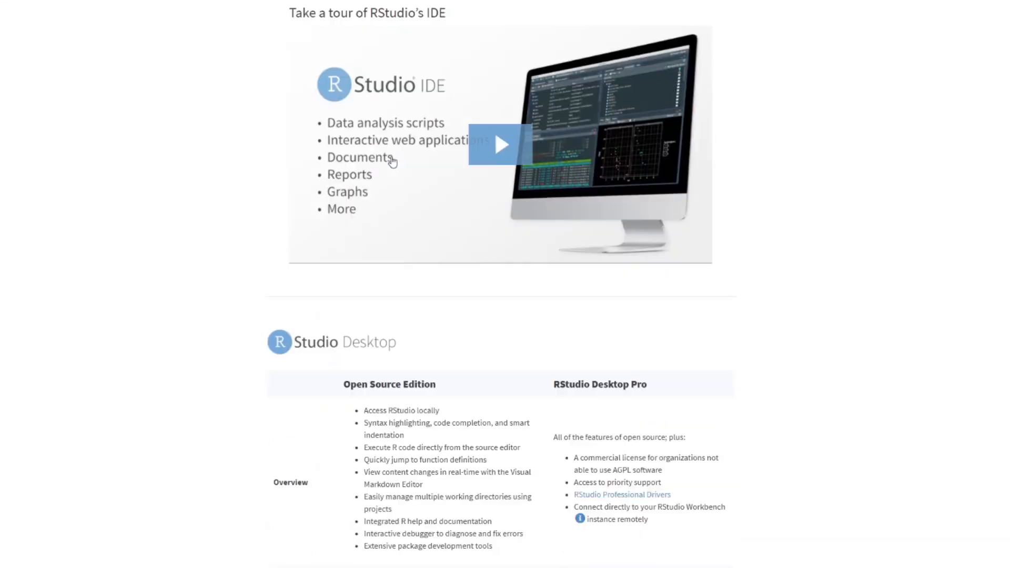
pyautogui.moveTo(343, 129); pyautogui.dragTo(441, 124)
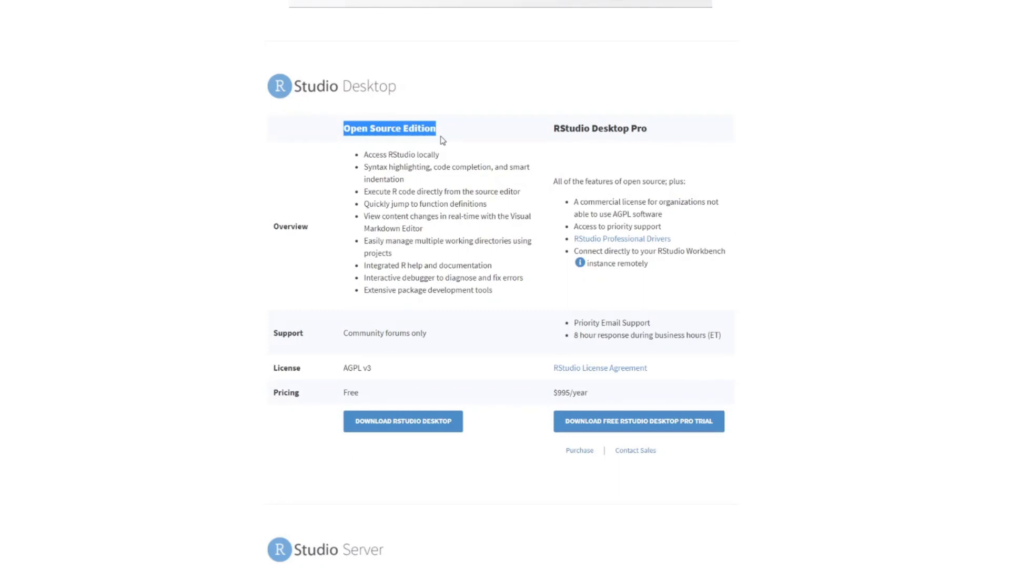
pyautogui.click(456, 431)
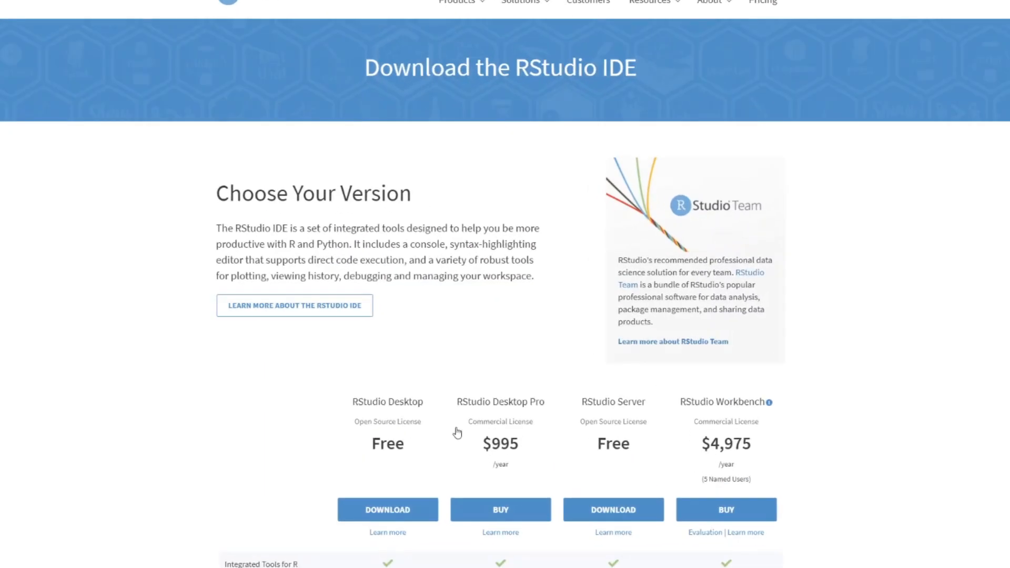
# Choose the free RStudio Desktop version and download the Windows 10 installer RStudio-1.4.1717.exe from the list of installers.
pyautogui.click(425, 525)
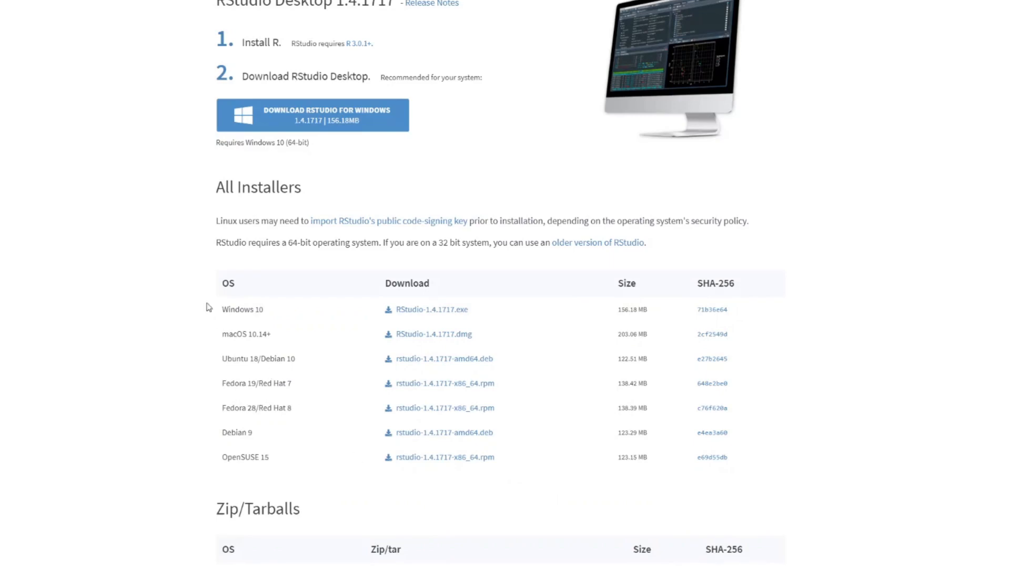
pyautogui.moveTo(219, 282); pyautogui.dragTo(291, 462)
pyautogui.click(180, 385)
pyautogui.moveTo(223, 313); pyautogui.dragTo(269, 316)
pyautogui.click(274, 315)
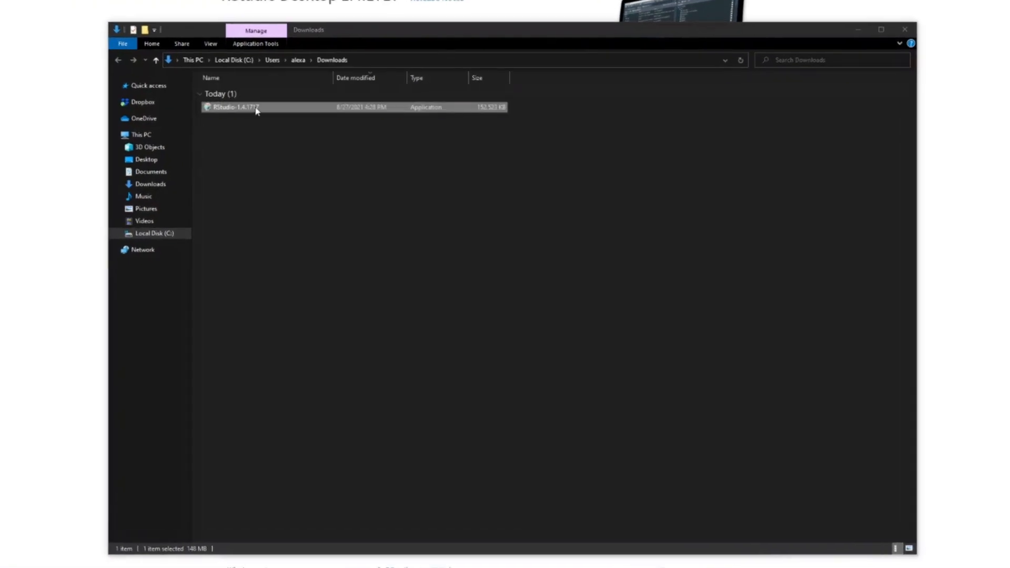
# Run the RStudio-1.4.1717 installer with the folder C:\Program Files\RStudio and Start Menu folder RStudio, and finish the setup.
pyautogui.doubleClick(258, 108)
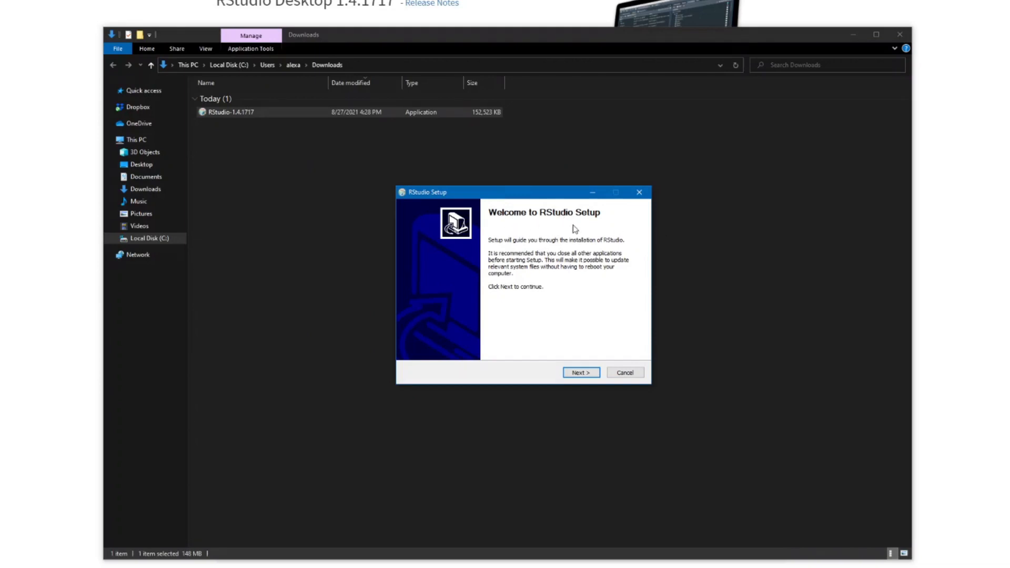
pyautogui.click(581, 373)
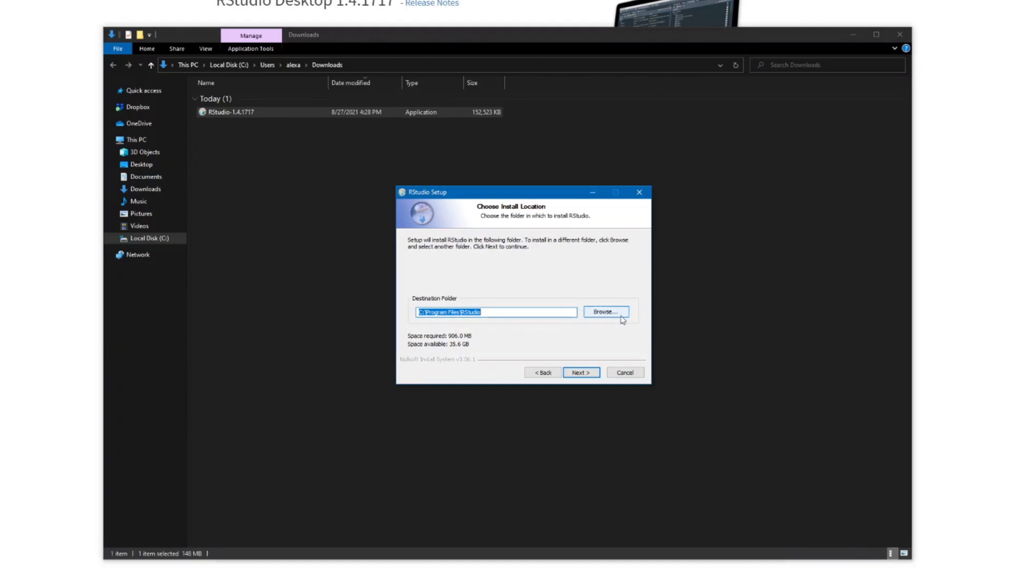
pyautogui.click(589, 376)
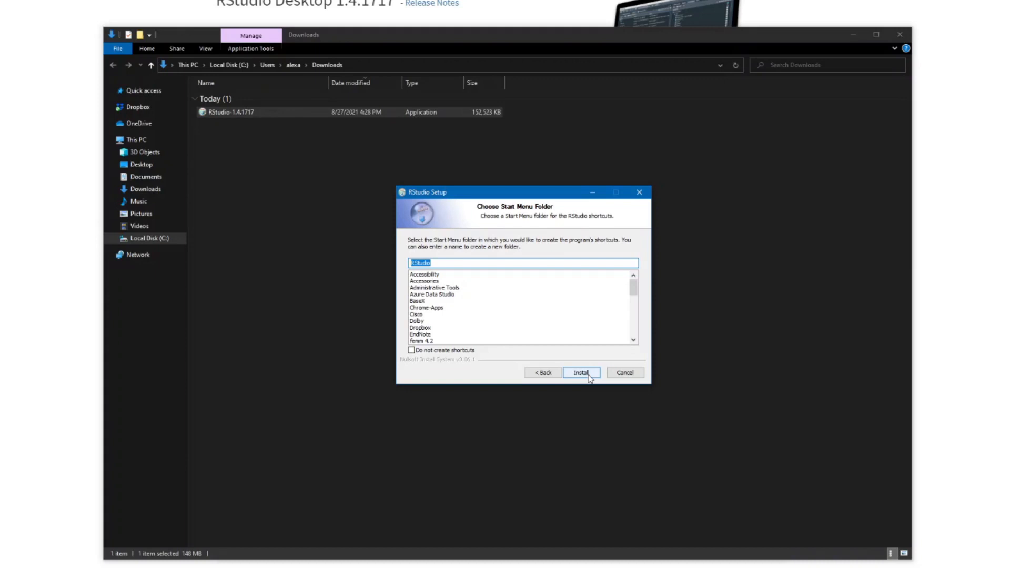
pyautogui.click(589, 376)
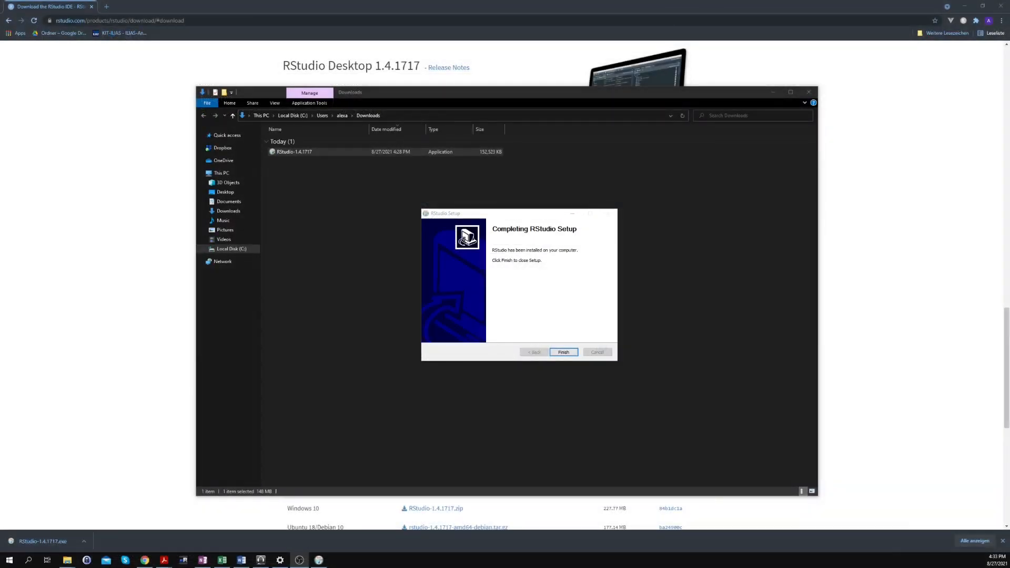
pyautogui.click(564, 352)
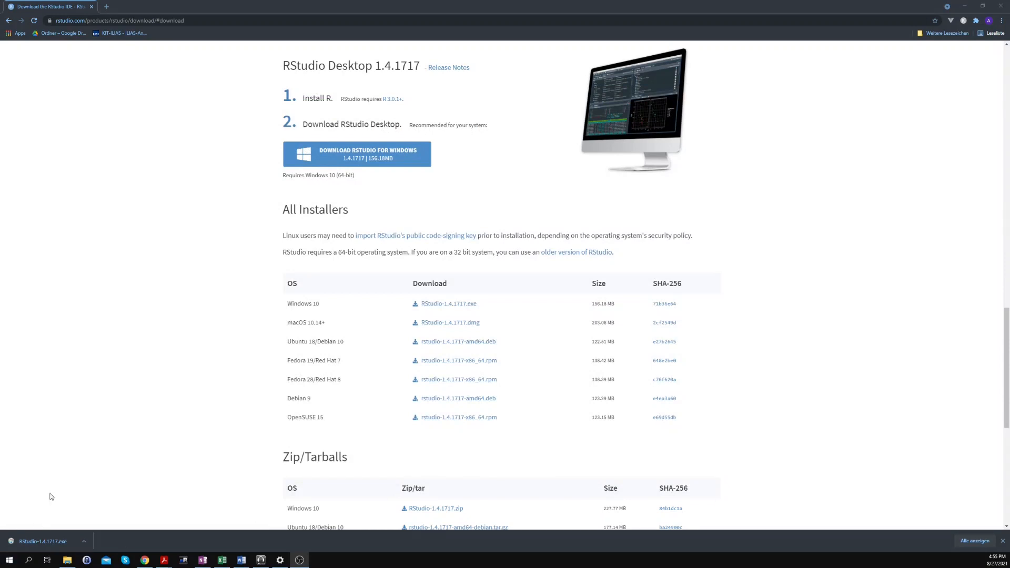
# Find RStudio among the installed programs and launch it.
pyautogui.click(9, 560)
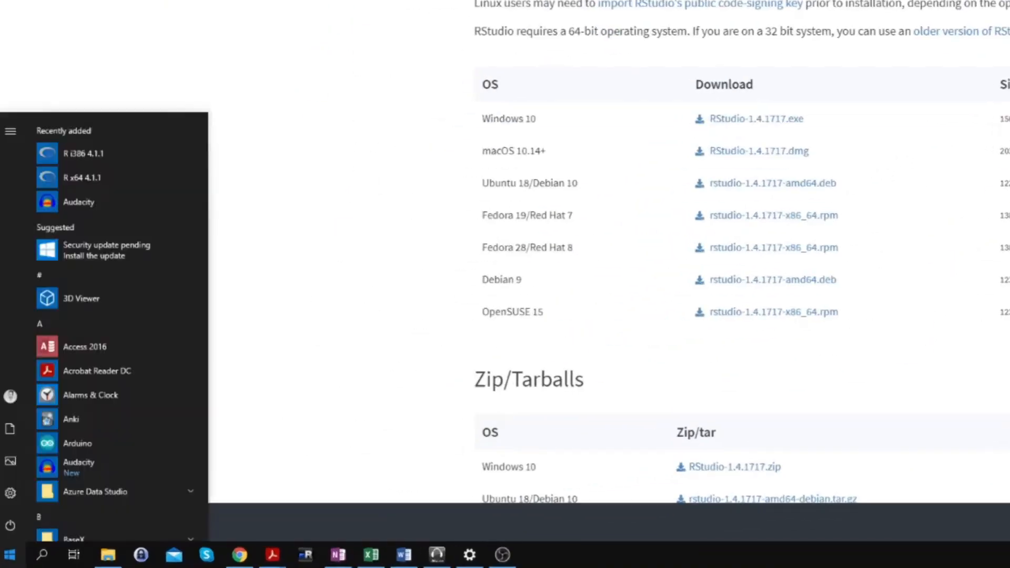
pyautogui.write('rstudio')
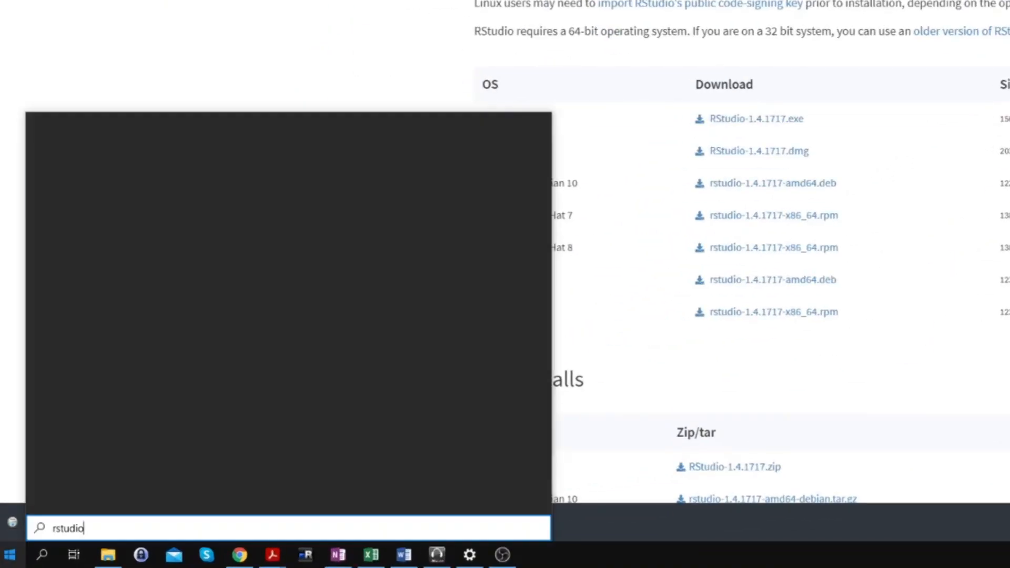
pyautogui.press('Return')
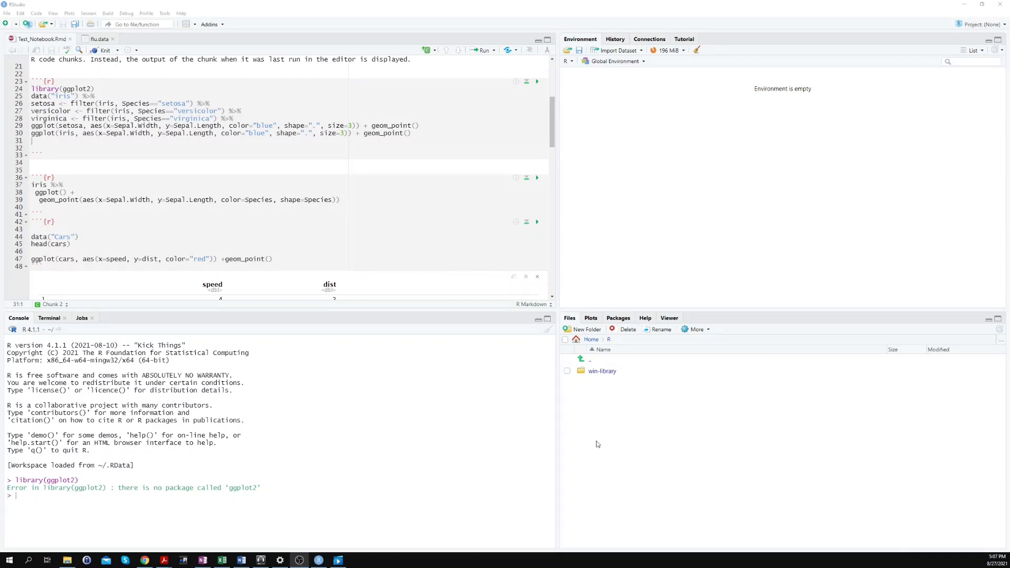
# Try the Console on Right pane arrangement and restore Console on Left.
pyautogui.click(194, 25)
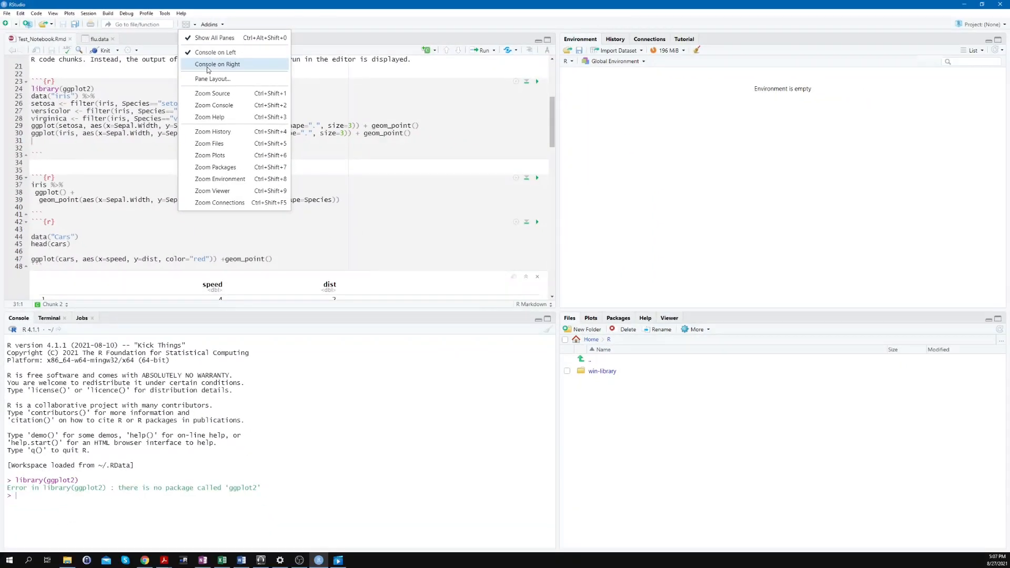
pyautogui.click(209, 65)
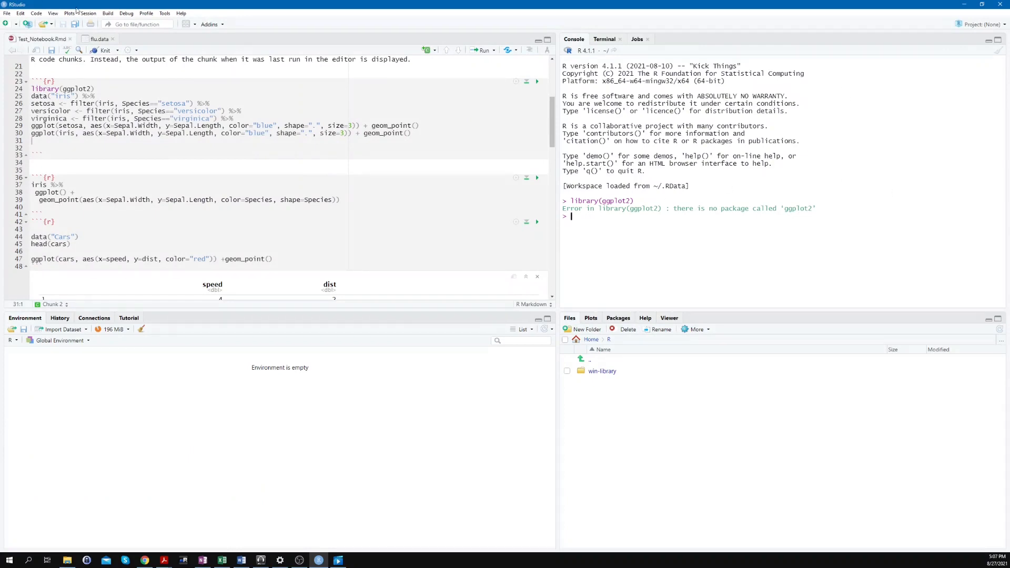
pyautogui.click(186, 24)
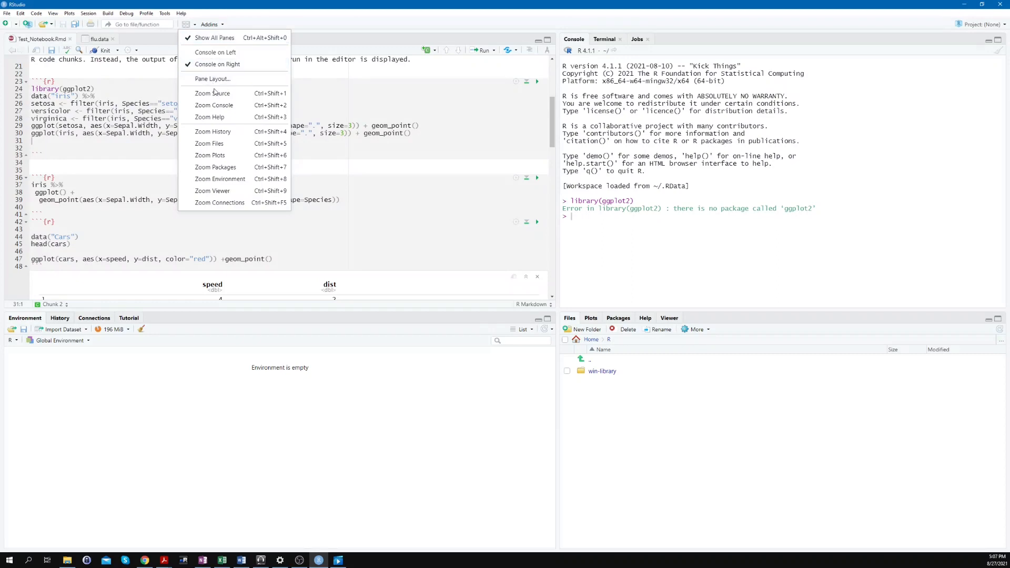
pyautogui.click(205, 54)
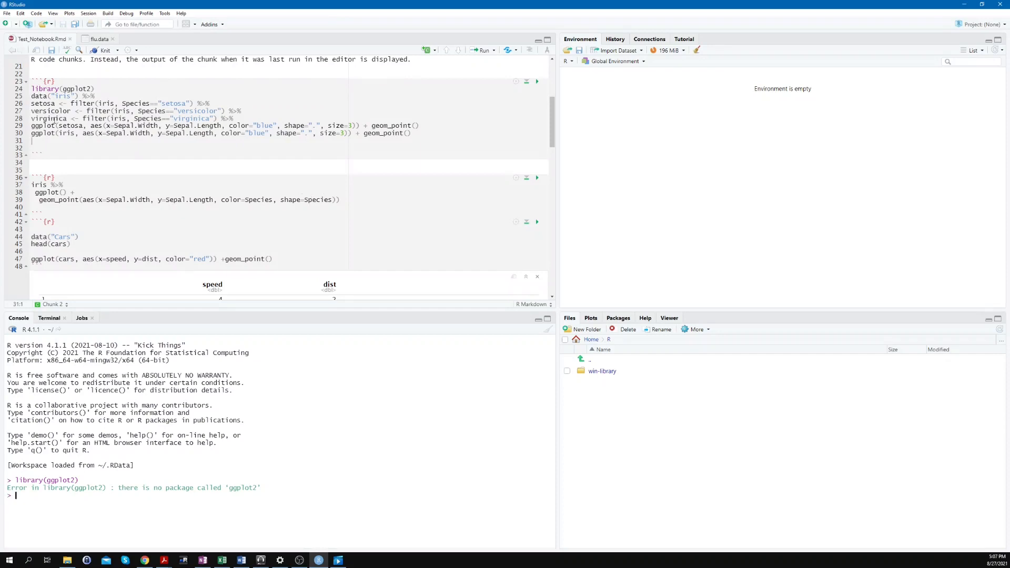
# Examine the code in Test_Notebook.Rmd, the terminal and the plots view, returning to the console and the file list.
pyautogui.moveTo(48, 63); pyautogui.dragTo(347, 262)
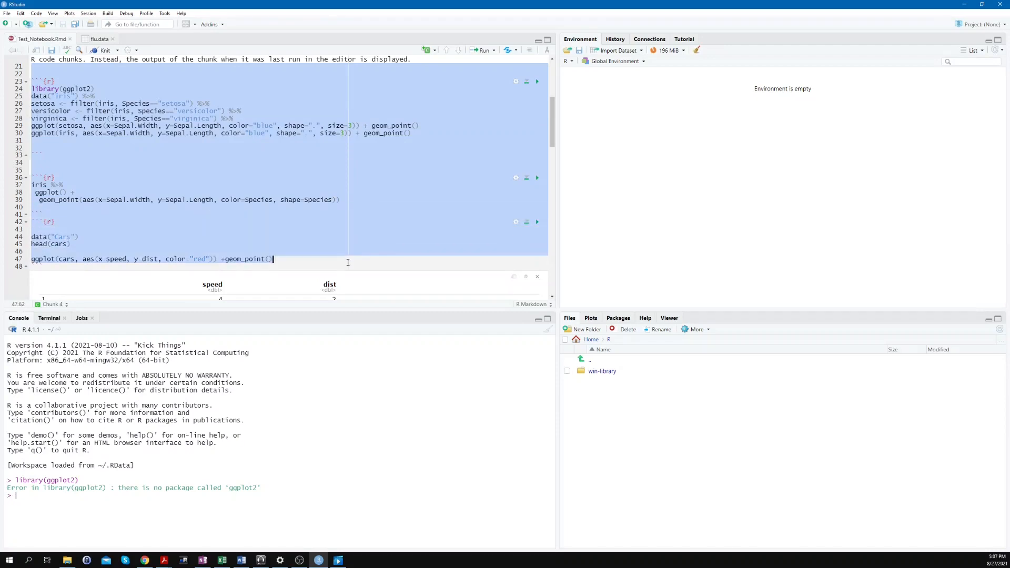
pyautogui.click(343, 246)
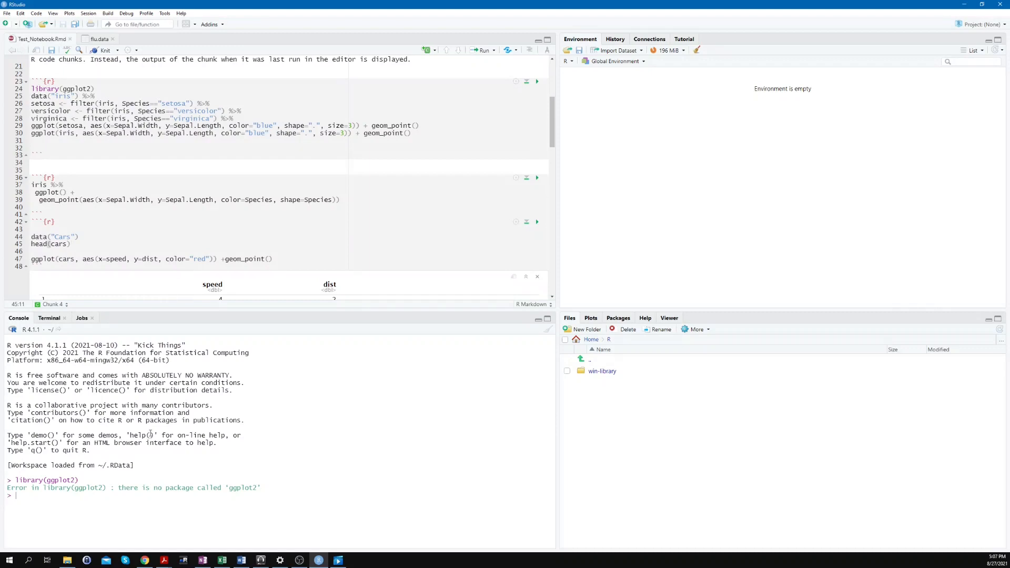
pyautogui.click(49, 319)
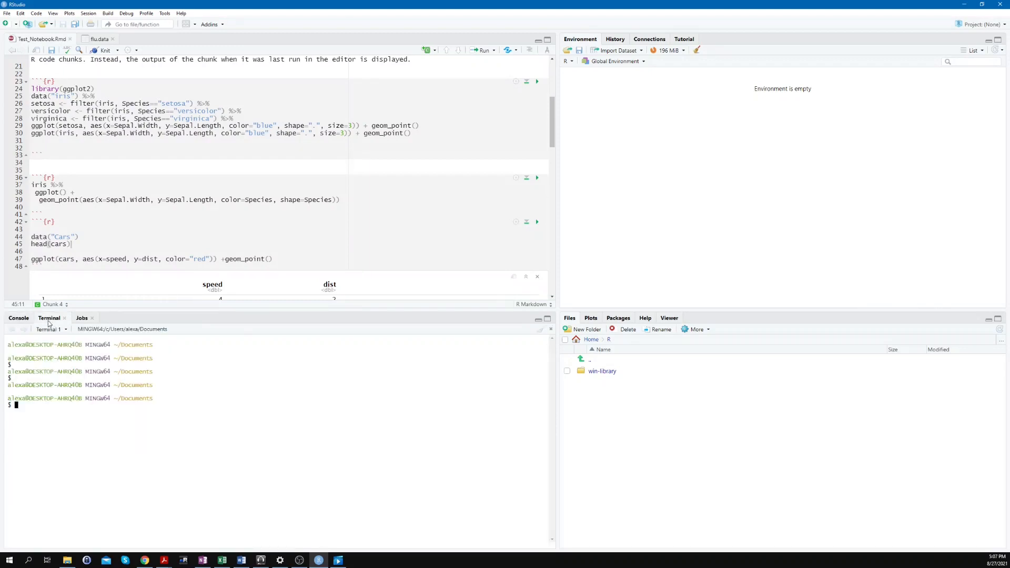
pyautogui.click(16, 319)
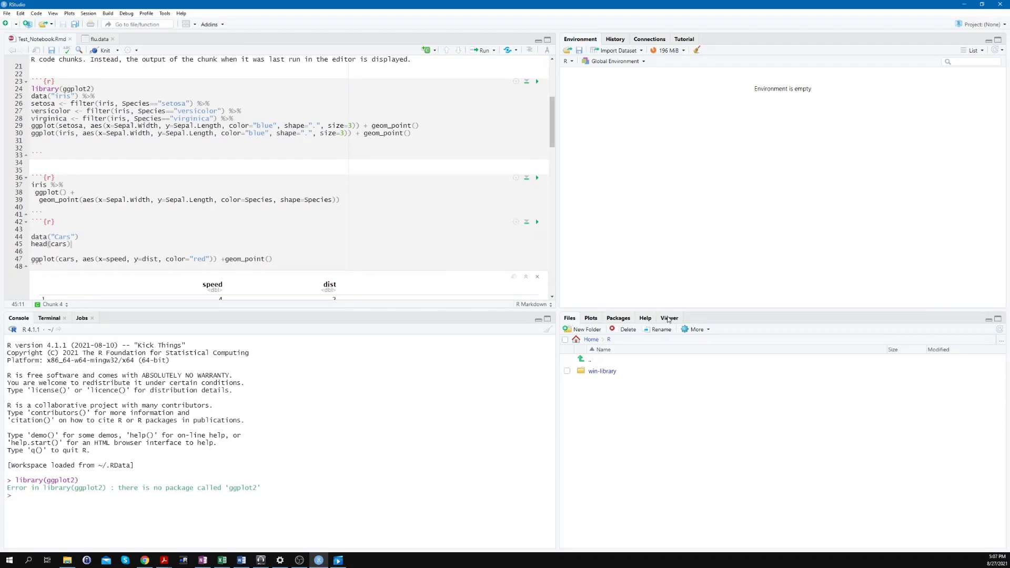
pyautogui.click(591, 318)
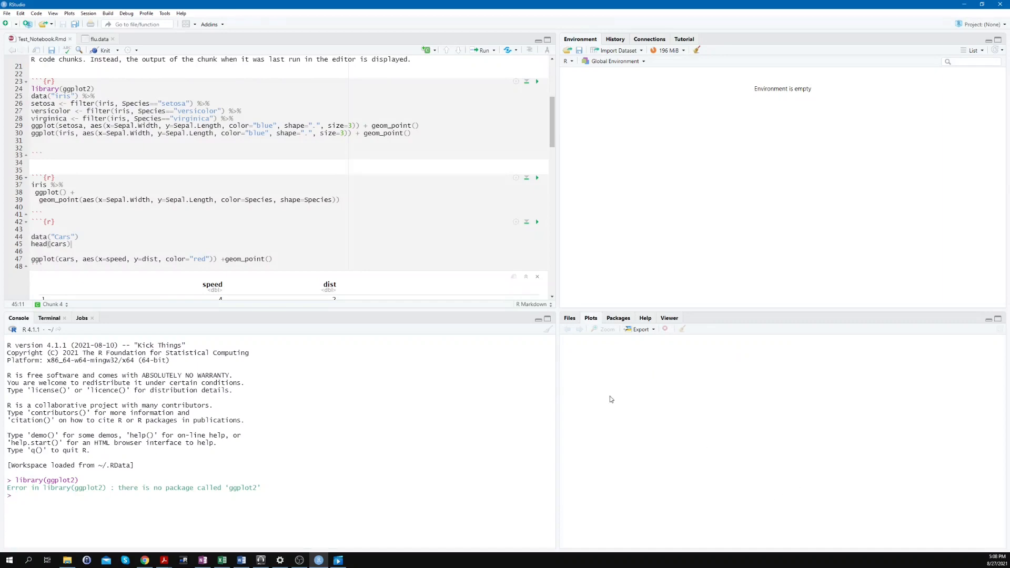
pyautogui.click(570, 319)
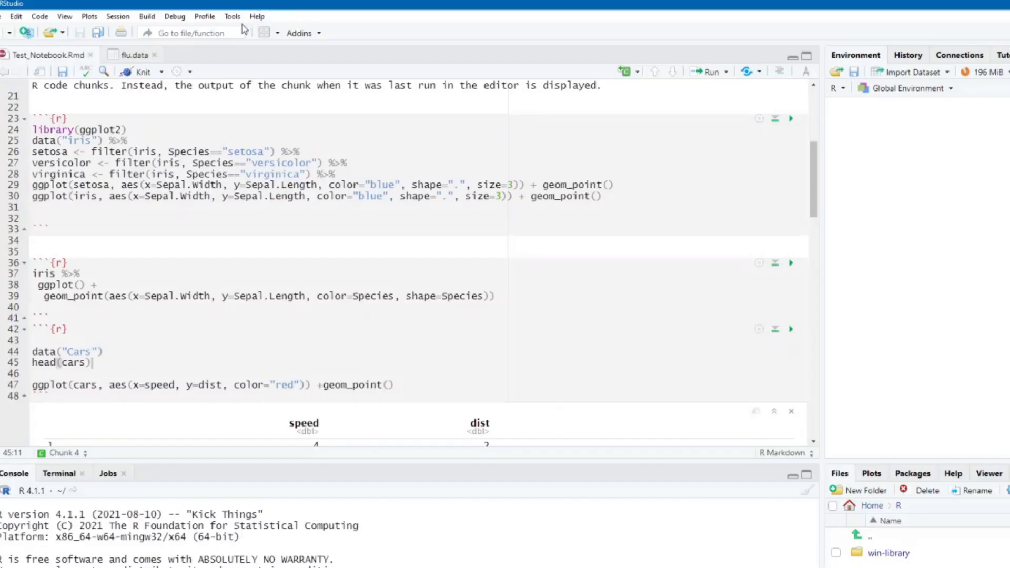
# Set the editor theme to Cobalt in the global appearance options and apply it.
pyautogui.click(164, 13)
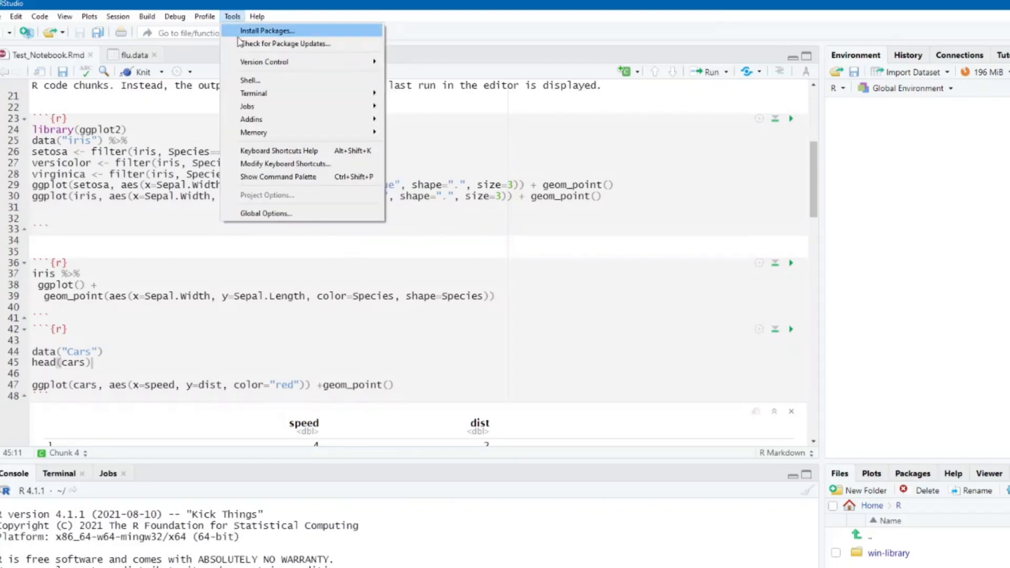
pyautogui.click(308, 215)
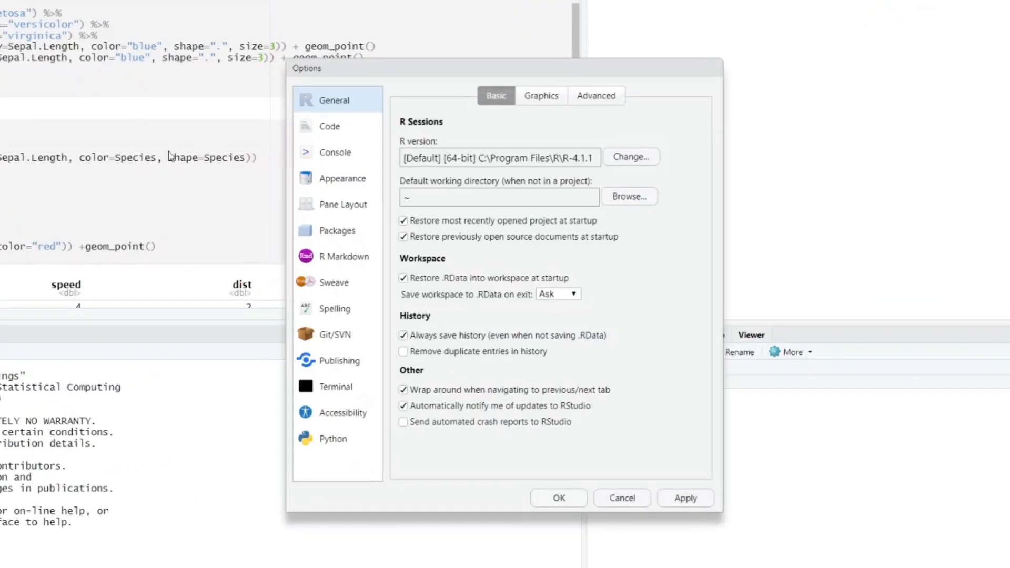
pyautogui.click(360, 181)
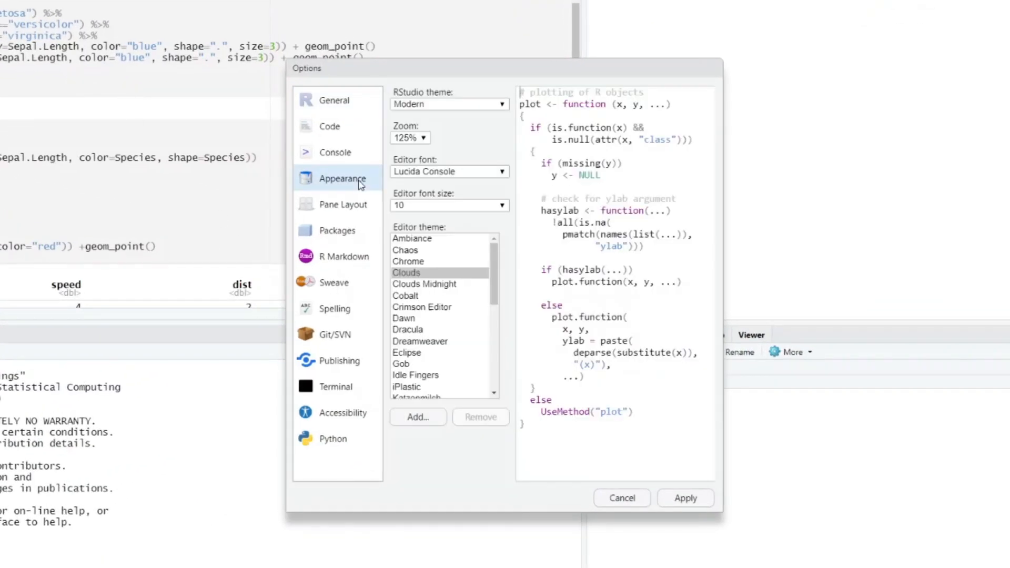
pyautogui.moveTo(499, 272); pyautogui.dragTo(484, 287)
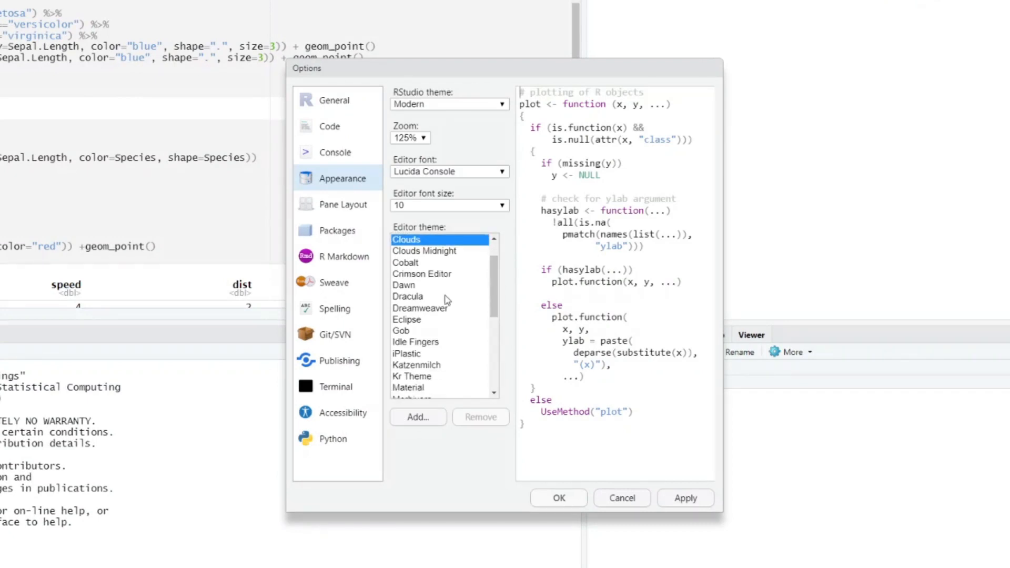
pyautogui.scroll(1, 443, 309)
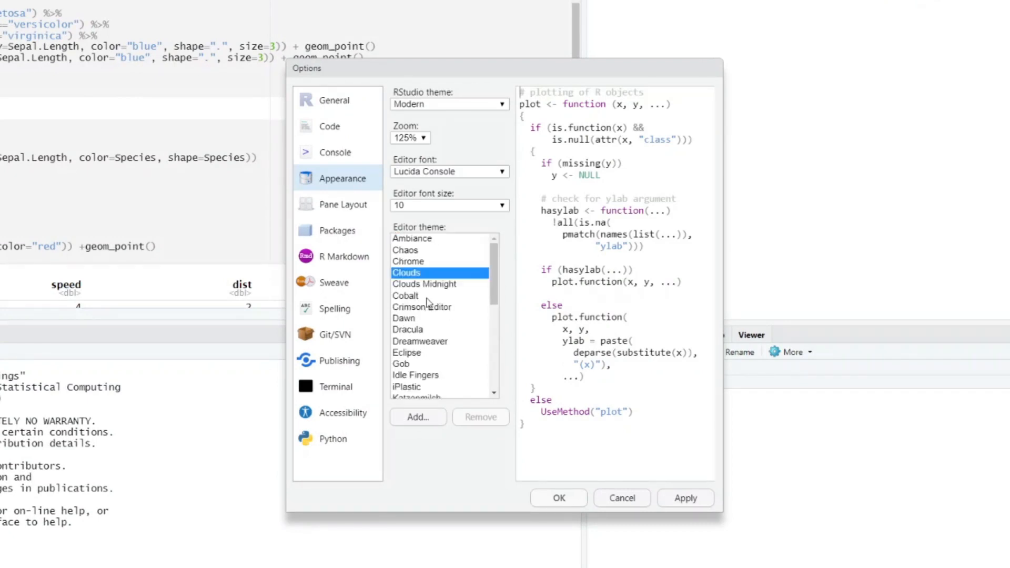
pyautogui.click(421, 296)
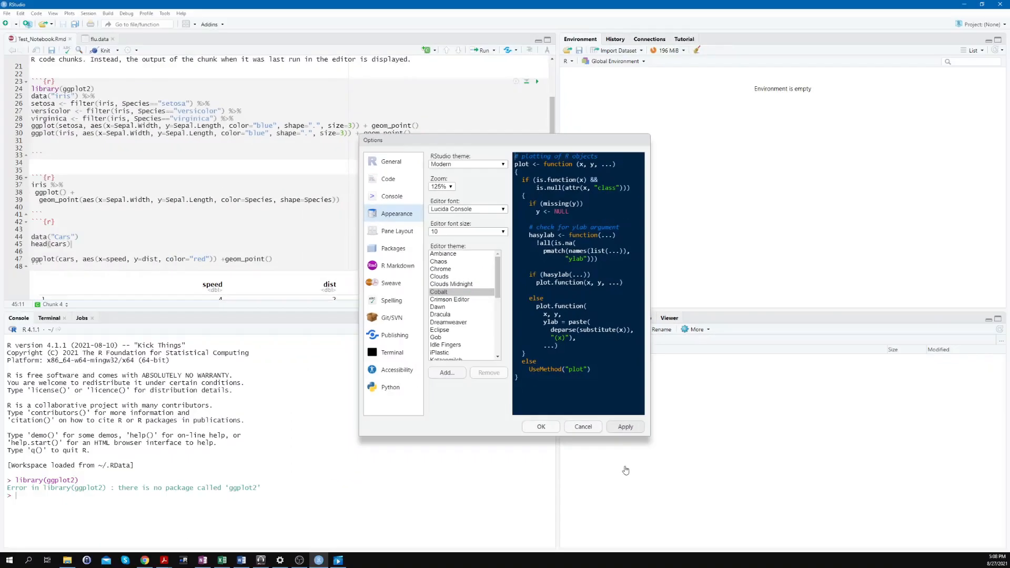
pyautogui.click(702, 504)
pyautogui.click(551, 429)
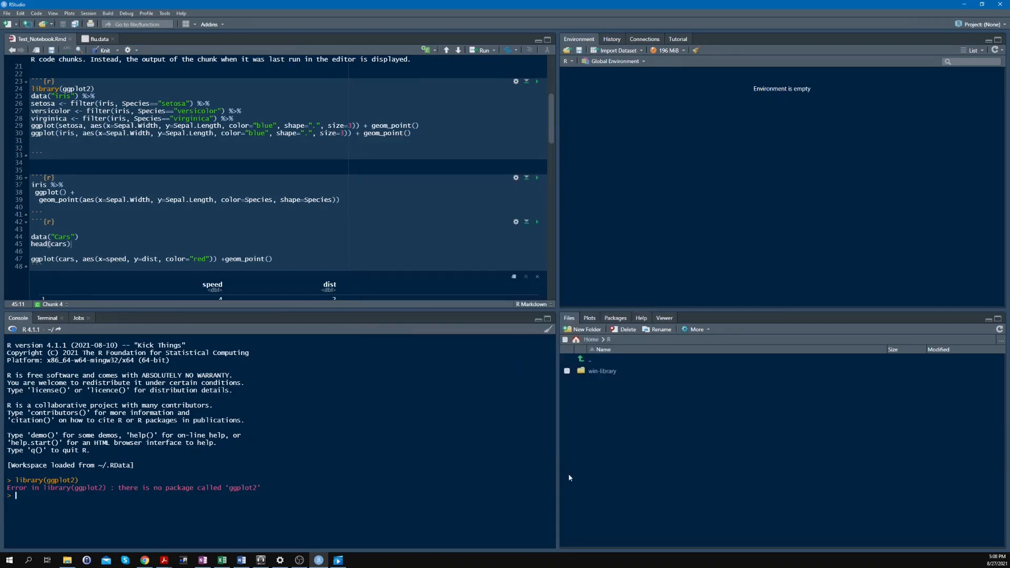